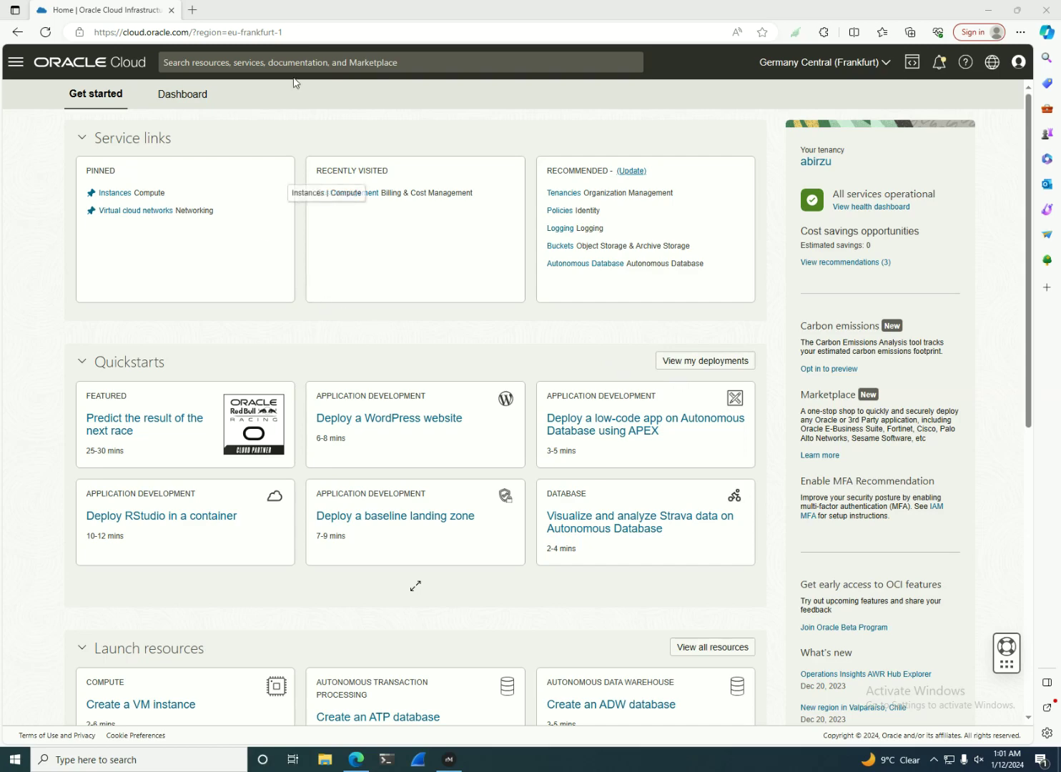
In a new tab, search Bing for 'oci cost estimator' and open the Cloud Cost Estimator - Oracle result
{"action": "left_click", "coordinate": [191, 11]}
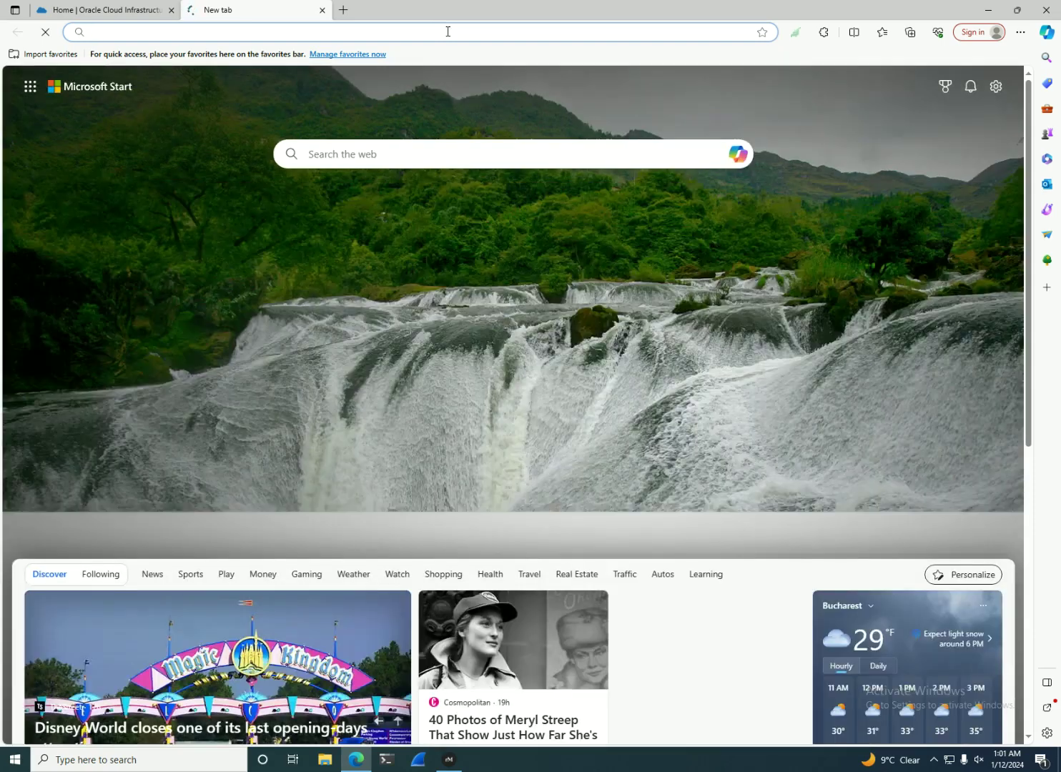
{"action": "type", "text": "go"}
{"action": "key", "text": "BackSpace"}
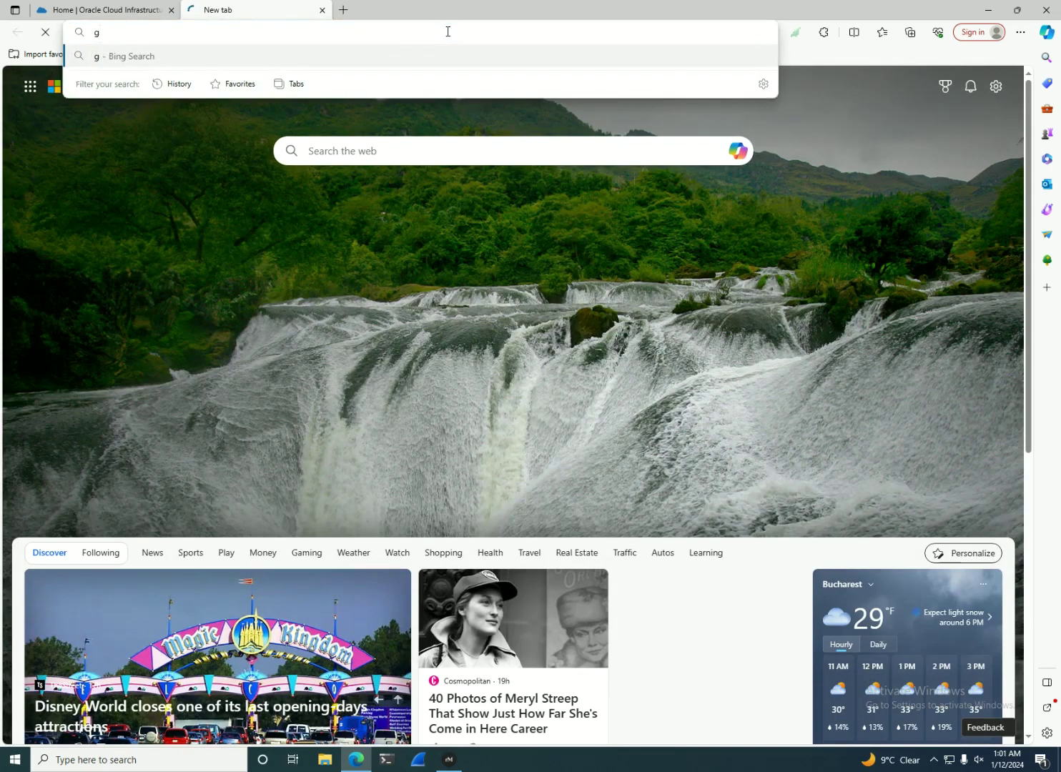
{"action": "key", "text": "BackSpace"}
{"action": "type", "text": "oci cost estimator"}
{"action": "key", "text": "Return"}
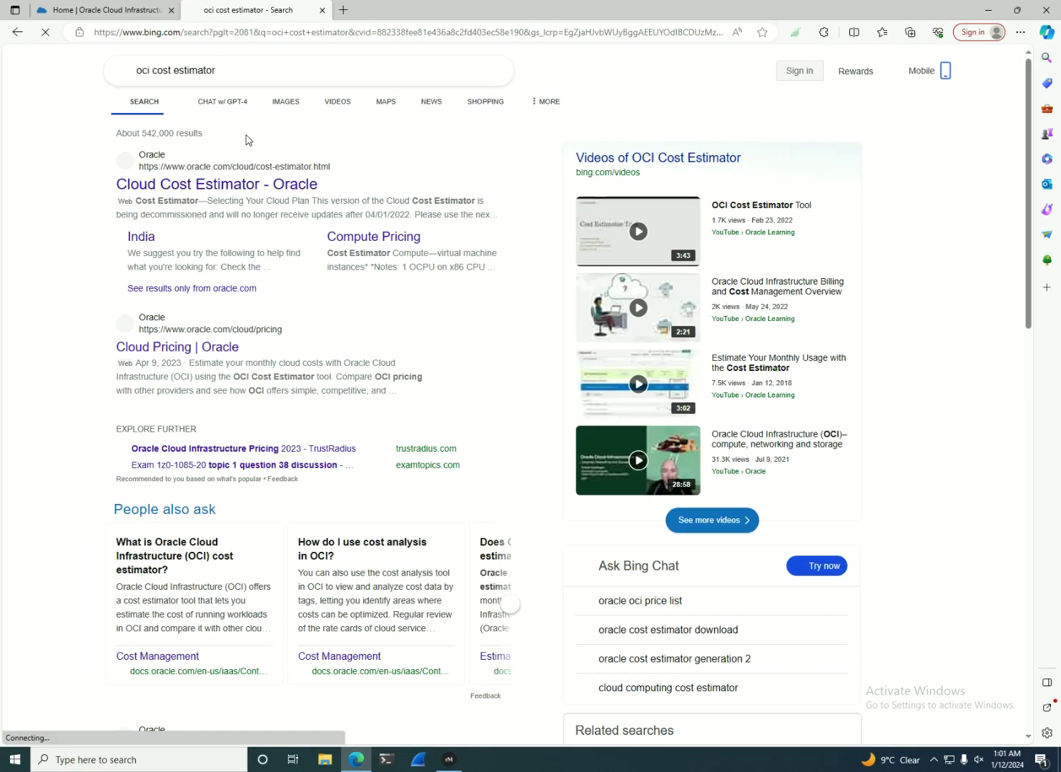
{"action": "left_click", "coordinate": [227, 192]}
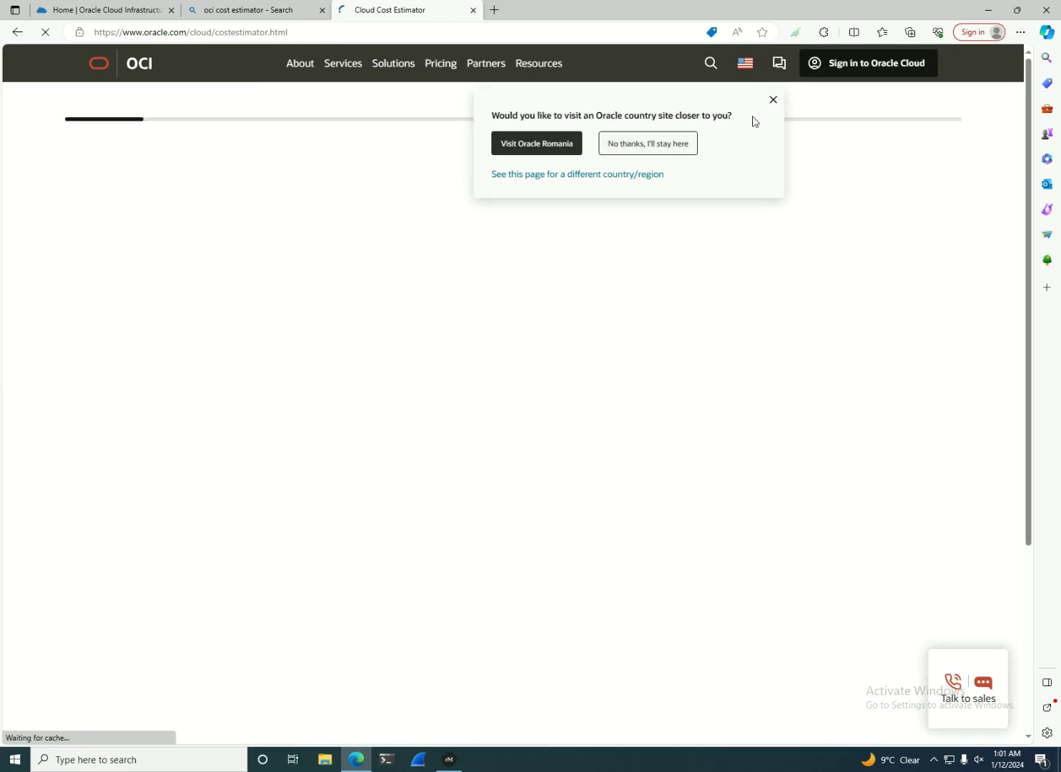
Stay on the US site by declining the country-site prompt
{"action": "left_click", "coordinate": [671, 144]}
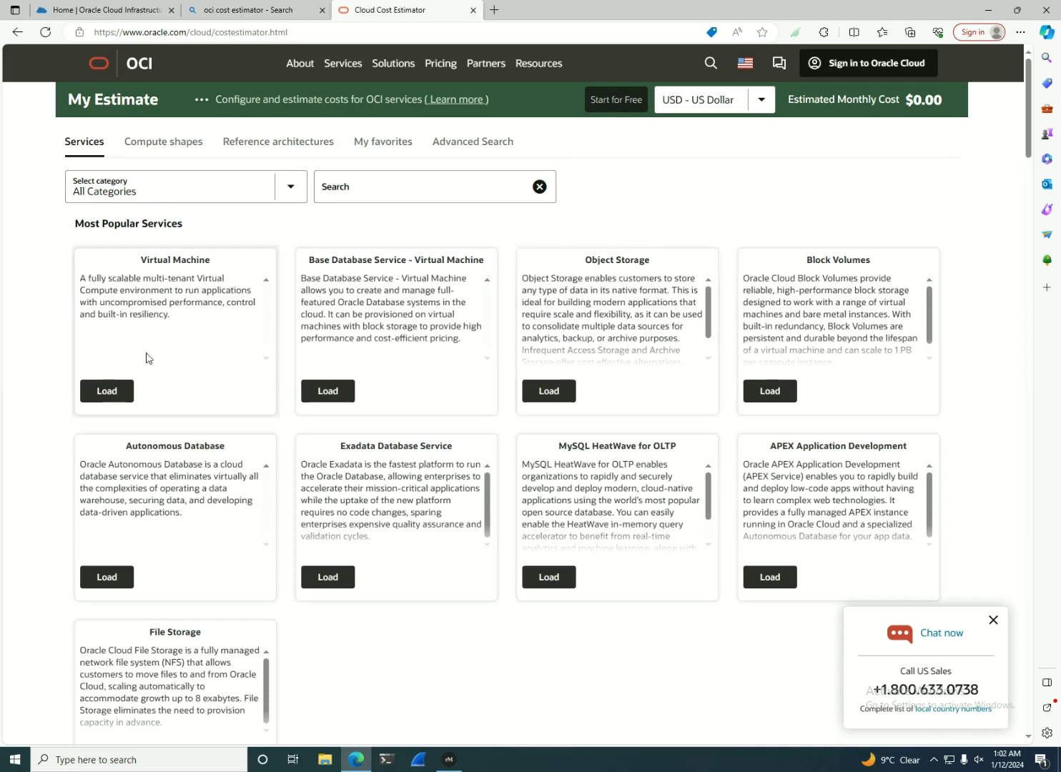
Load a Virtual Machine configuration with AMD processor and VM.Standard.E5.Flex shape
{"action": "left_click", "coordinate": [115, 396]}
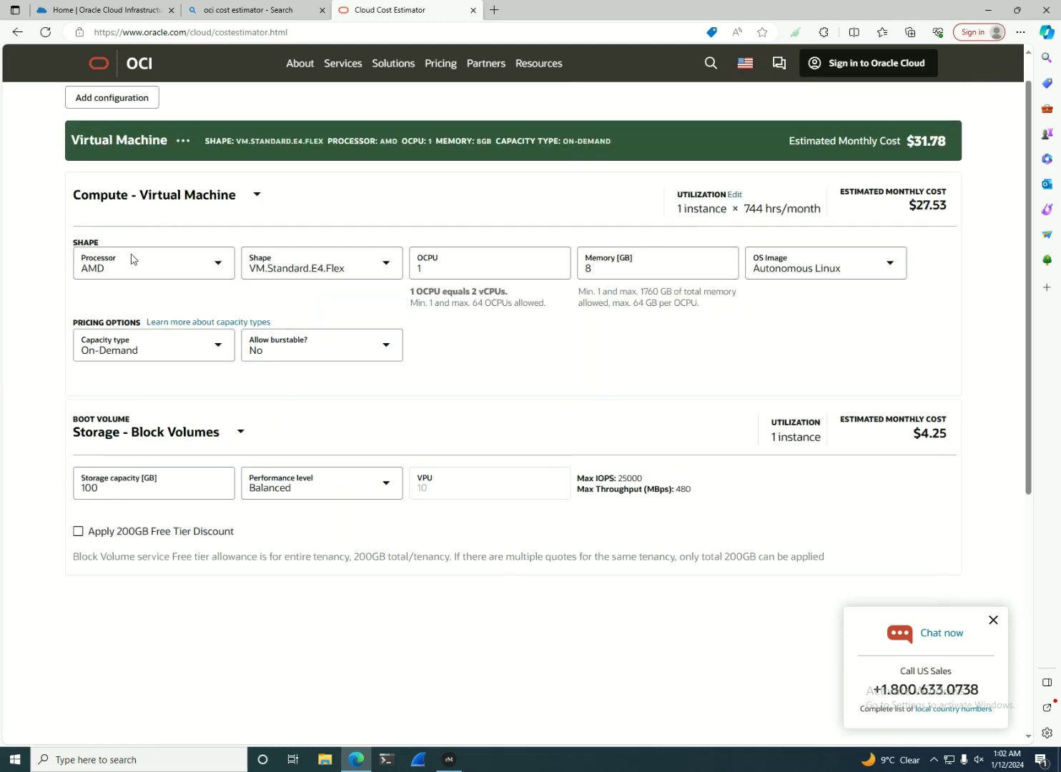
{"action": "left_click", "coordinate": [103, 271]}
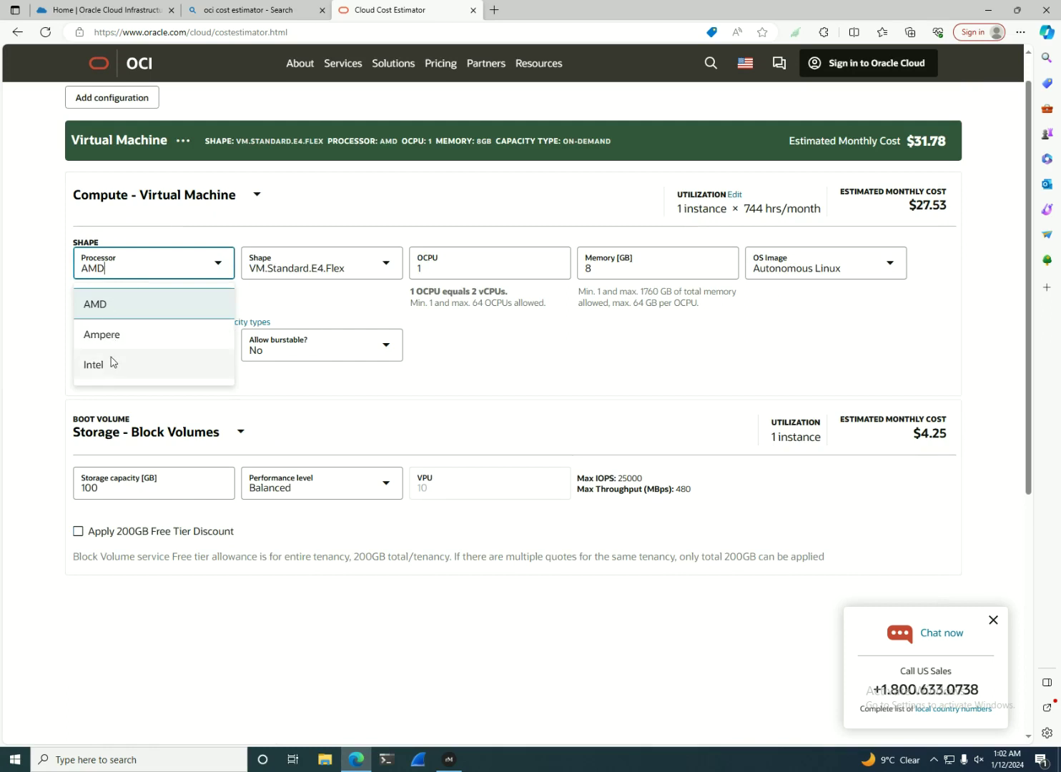
{"action": "left_click", "coordinate": [314, 265]}
{"action": "left_click", "coordinate": [314, 264]}
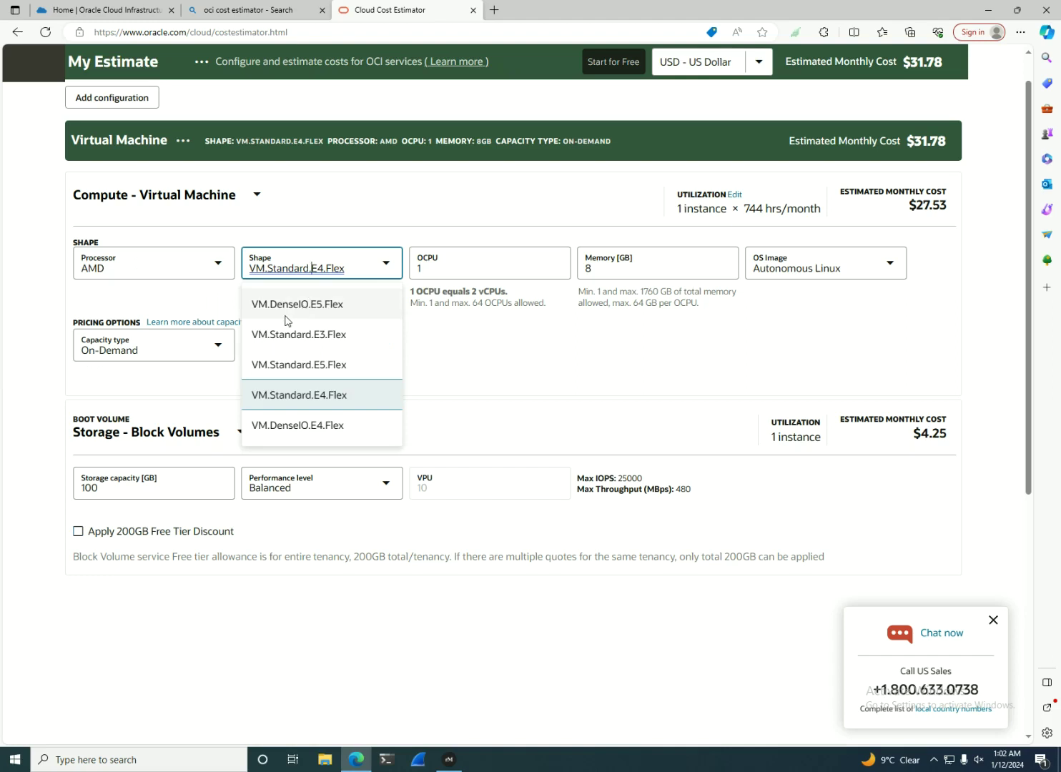
{"action": "left_click", "coordinate": [298, 366]}
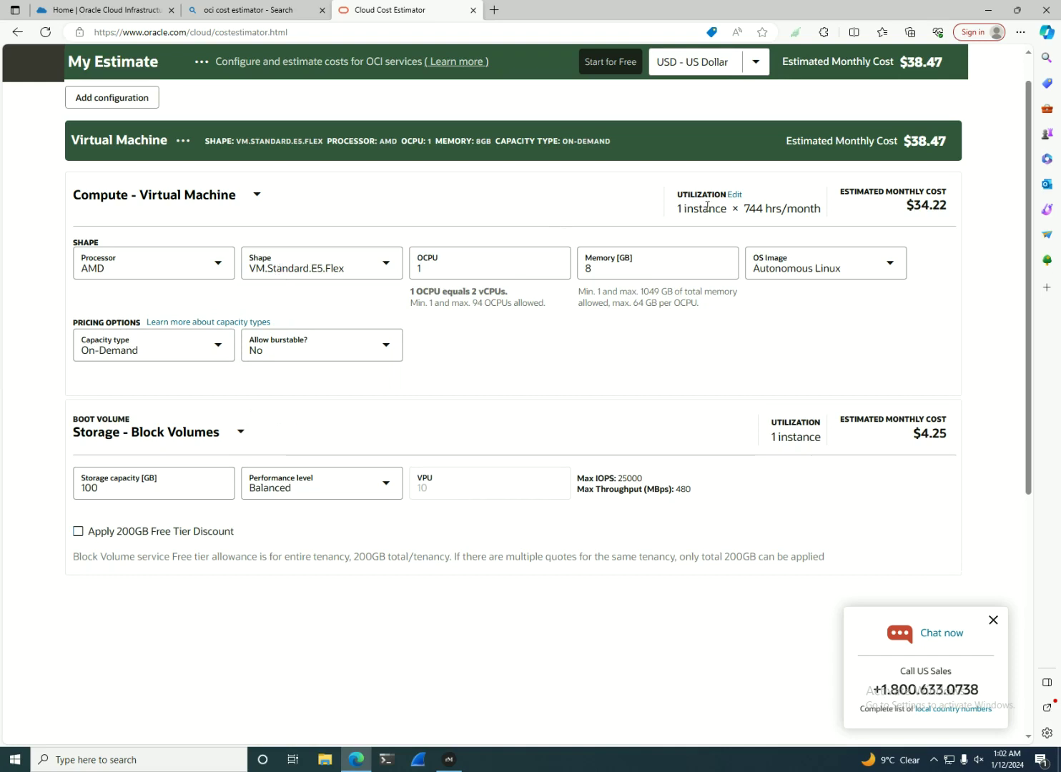
Try VM.Standard.E4.Flex, then settle on the VM.Standard.E3.Flex shape
{"action": "left_click", "coordinate": [323, 266]}
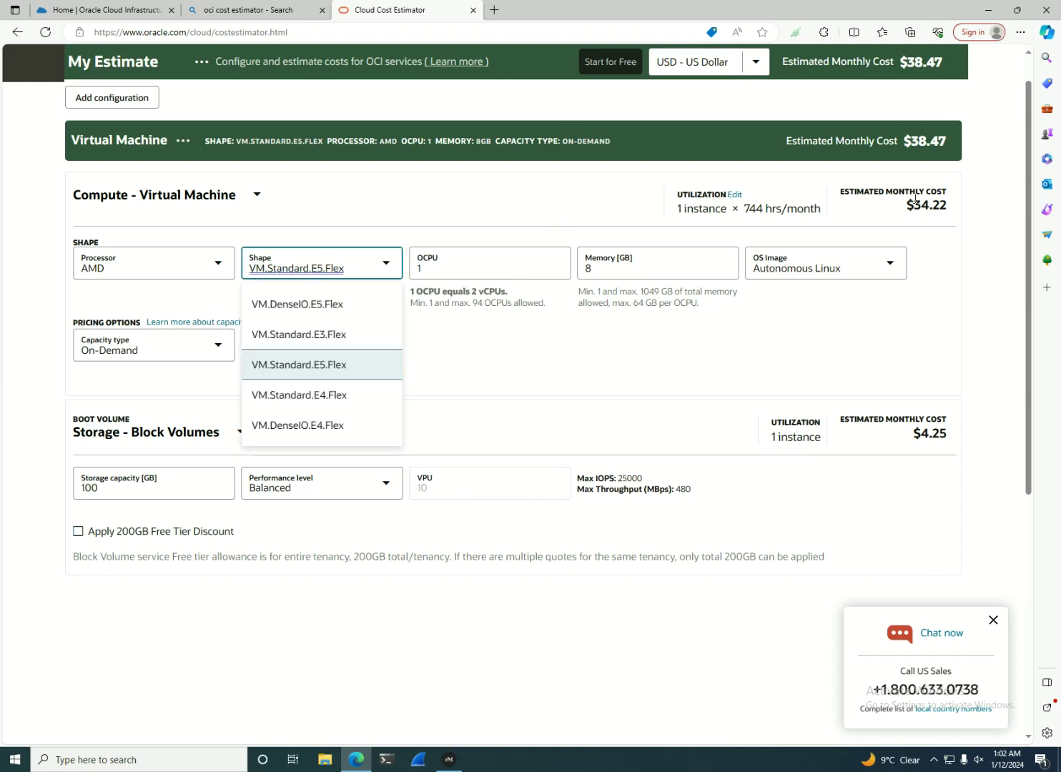
{"action": "left_click", "coordinate": [328, 398]}
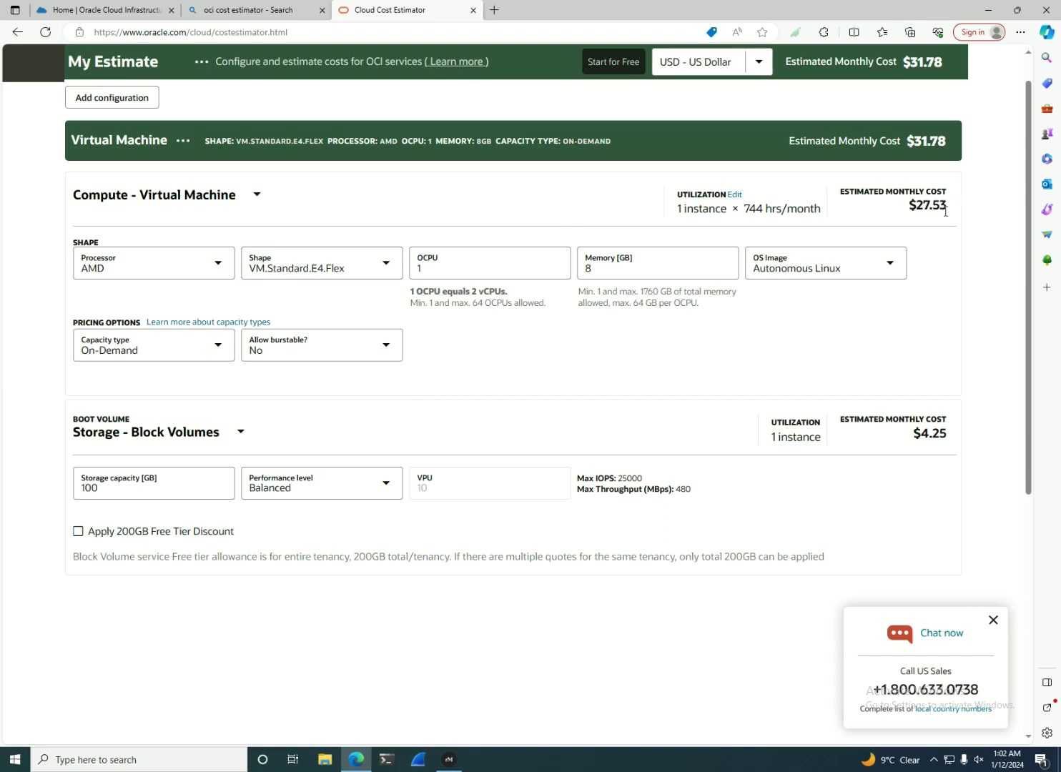
{"action": "left_click", "coordinate": [386, 266]}
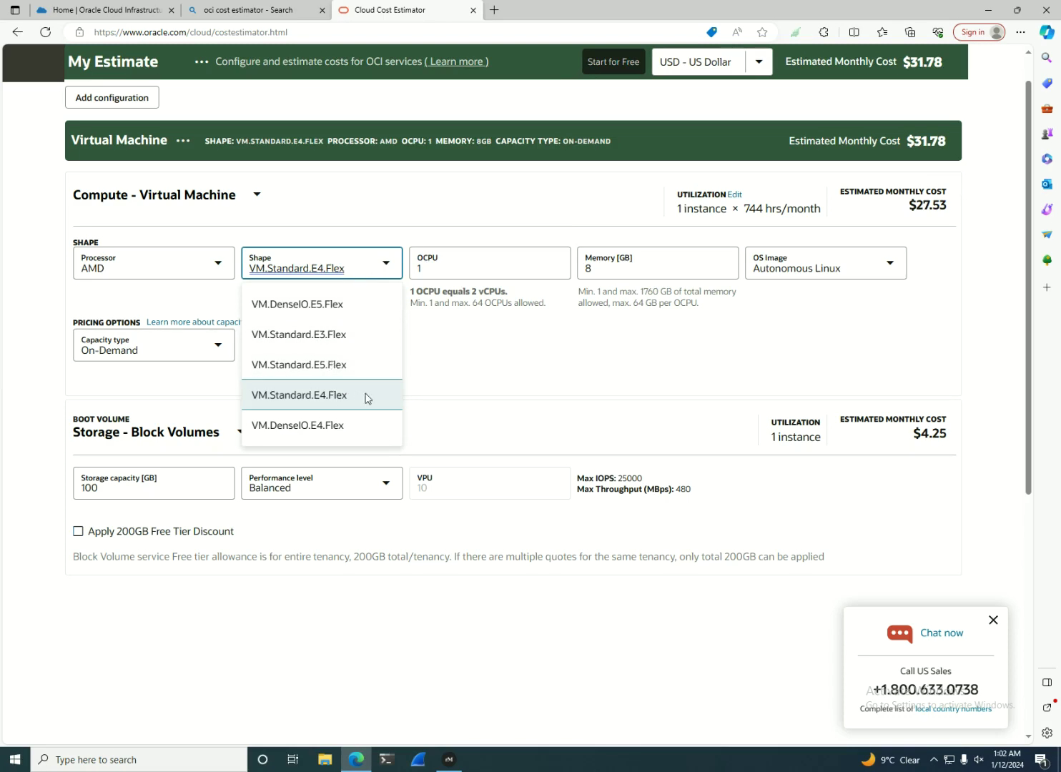
{"action": "scroll", "coordinate": [359, 398], "scroll_direction": "down", "scroll_amount": 2}
{"action": "left_click", "coordinate": [327, 214]}
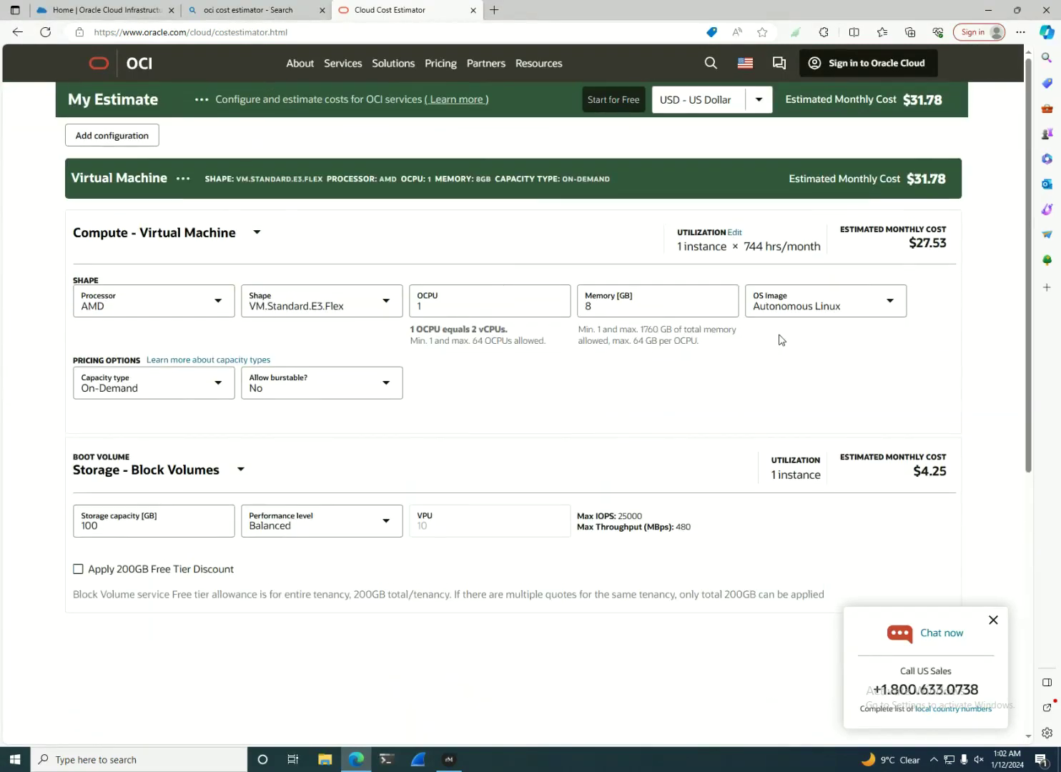
{"action": "left_click", "coordinate": [351, 306]}
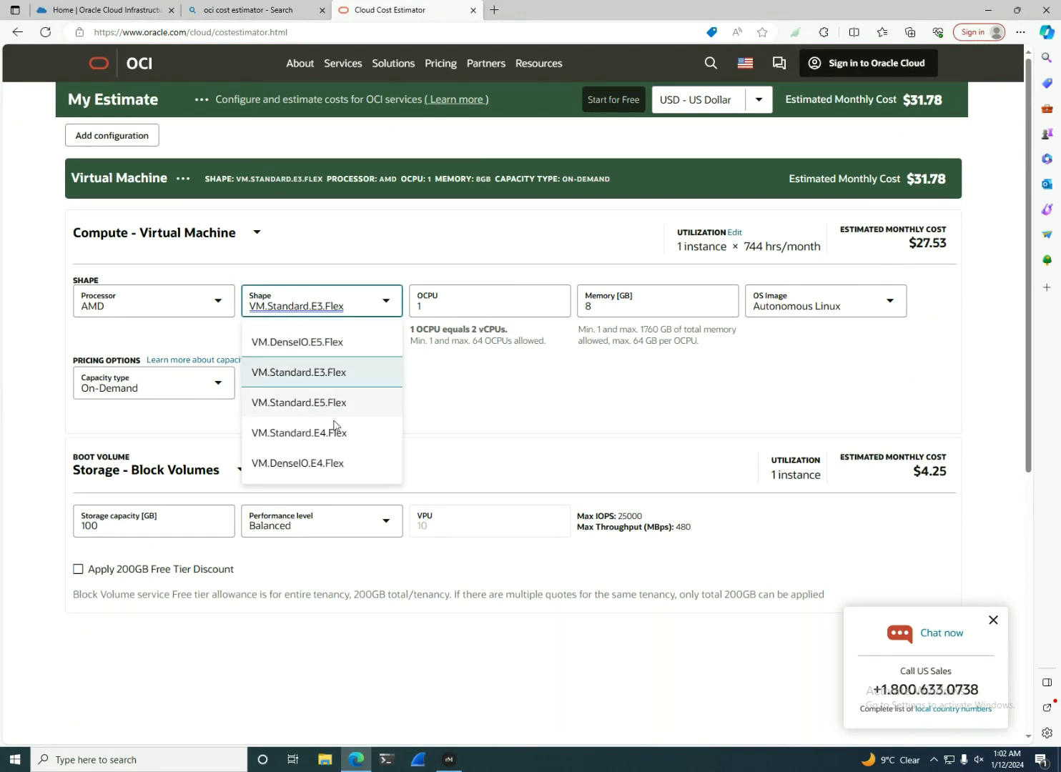
{"action": "left_click", "coordinate": [159, 313]}
{"action": "left_click", "coordinate": [129, 317]}
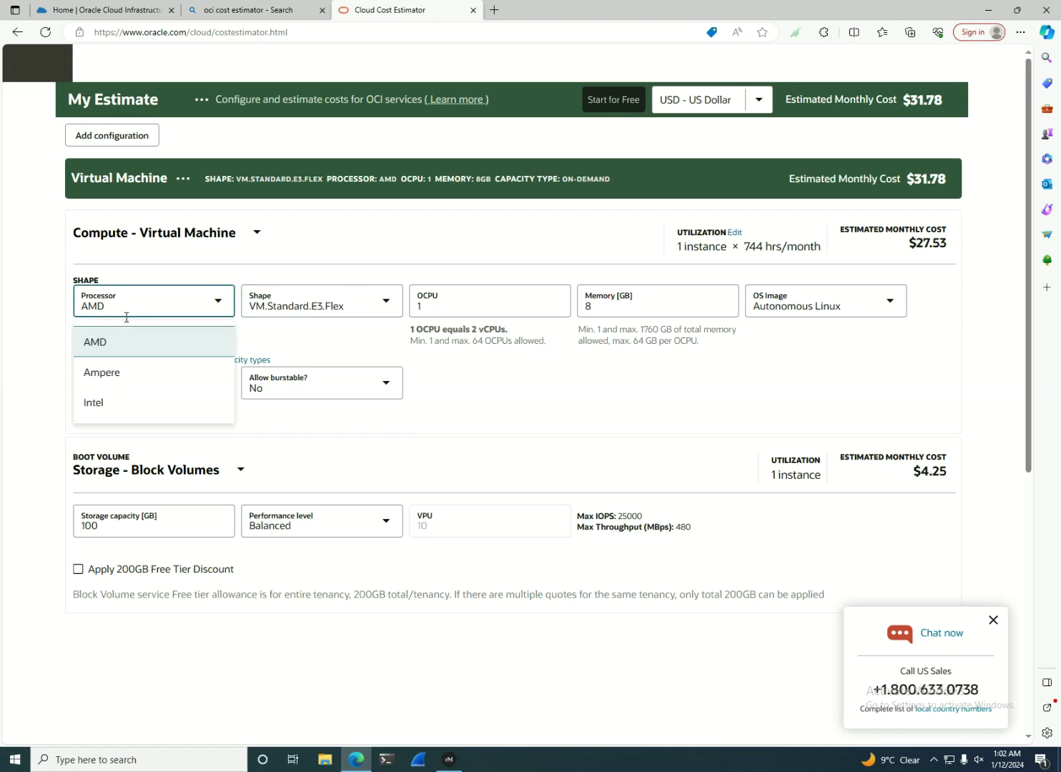
Switch the processor to Intel with VM.Standard3.Flex, noting its $38.69 compute cost
{"action": "left_click", "coordinate": [91, 404]}
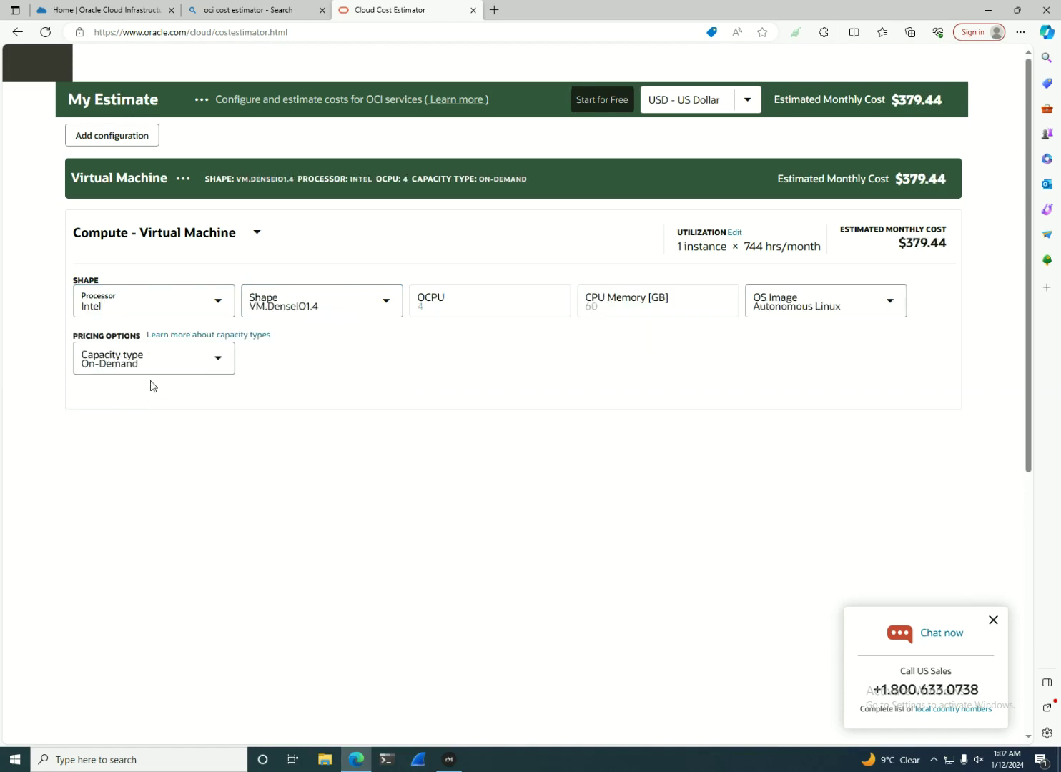
{"action": "left_click", "coordinate": [321, 307]}
{"action": "scroll", "coordinate": [308, 436], "scroll_direction": "down", "scroll_amount": 2}
{"action": "left_click", "coordinate": [308, 448]}
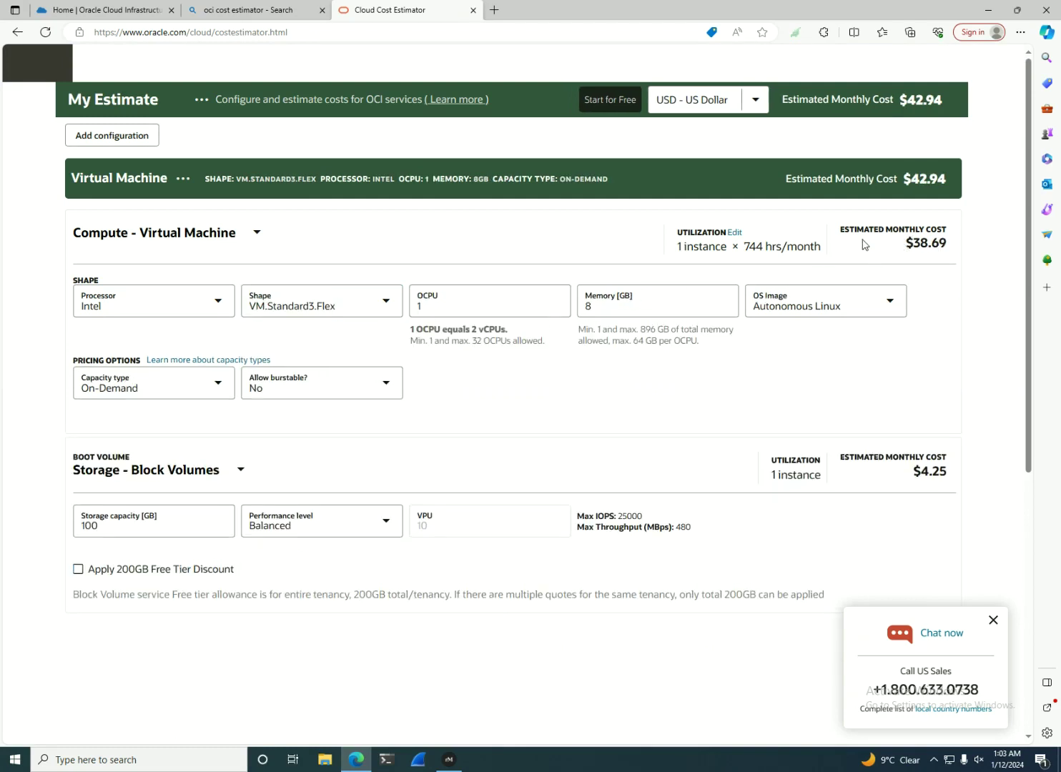
{"action": "left_click_drag", "start_coordinate": [956, 242], "coordinate": [904, 242]}
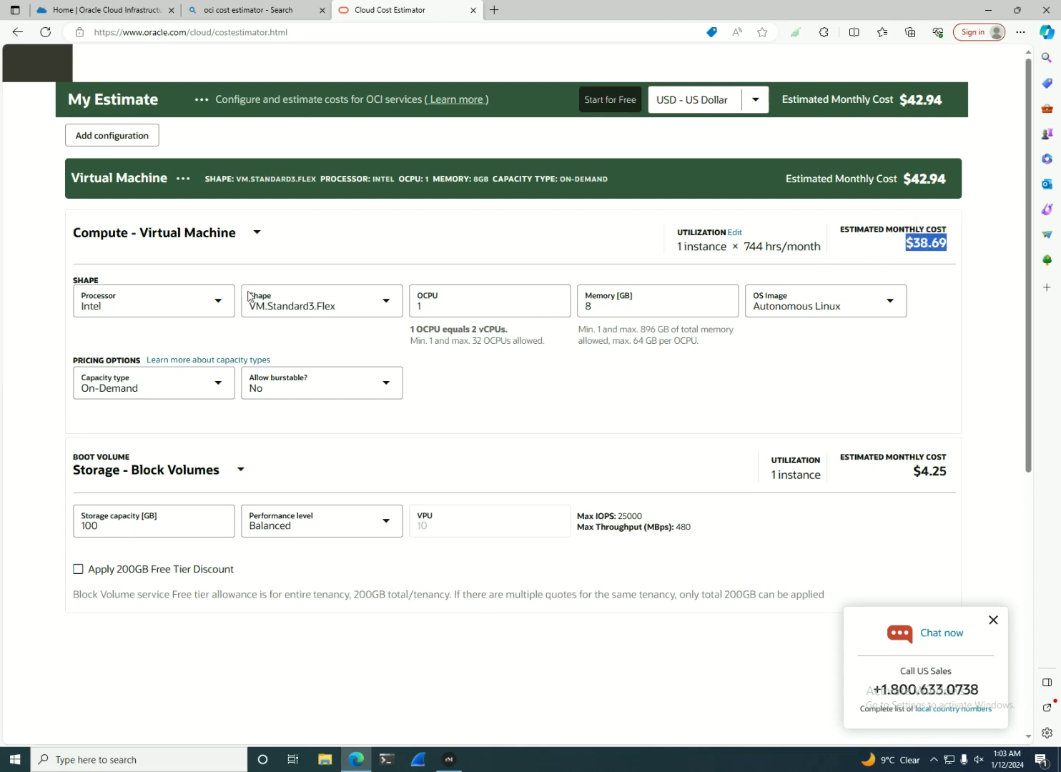
Return to AMD and set the shape to VM.Standard.E5.Flex with 1 OCPU and 8 GB
{"action": "left_click", "coordinate": [214, 300]}
{"action": "left_click", "coordinate": [137, 340]}
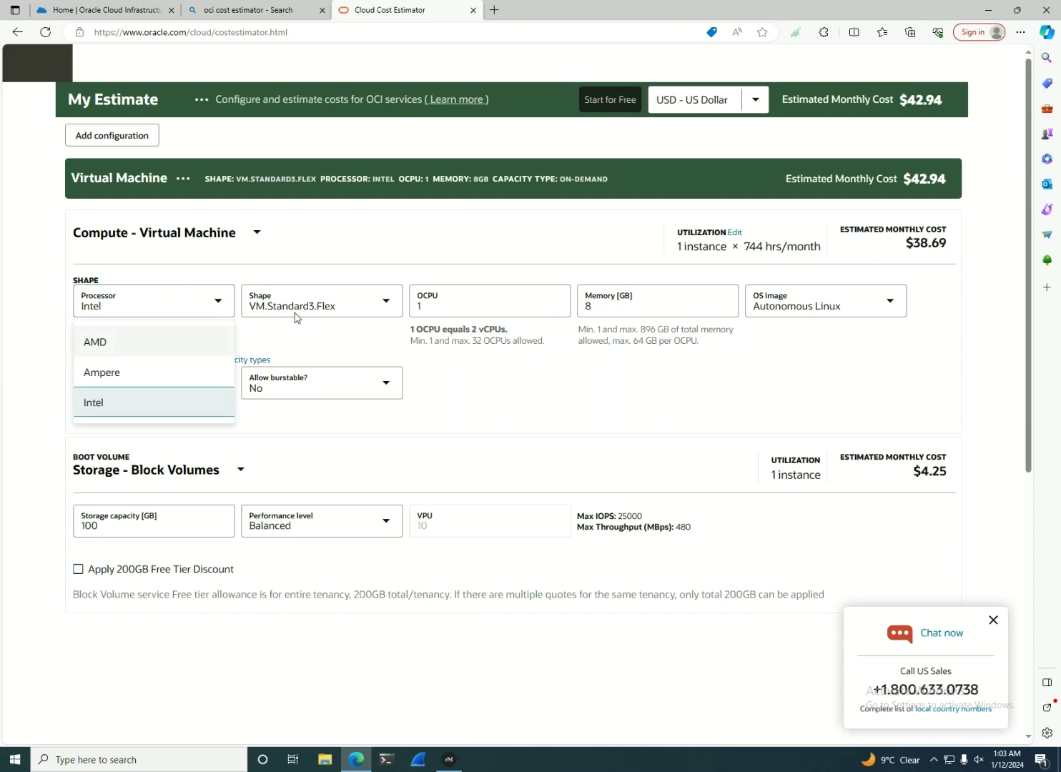
{"action": "left_click", "coordinate": [330, 296]}
{"action": "left_click", "coordinate": [431, 253]}
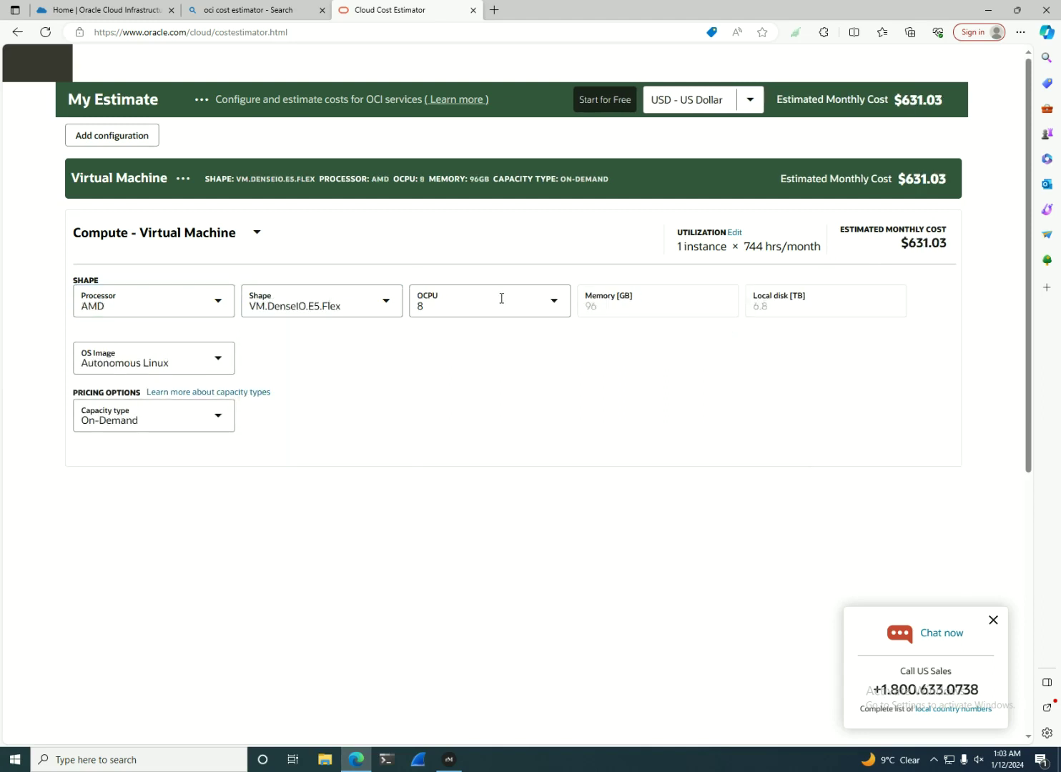
{"action": "left_click", "coordinate": [566, 309]}
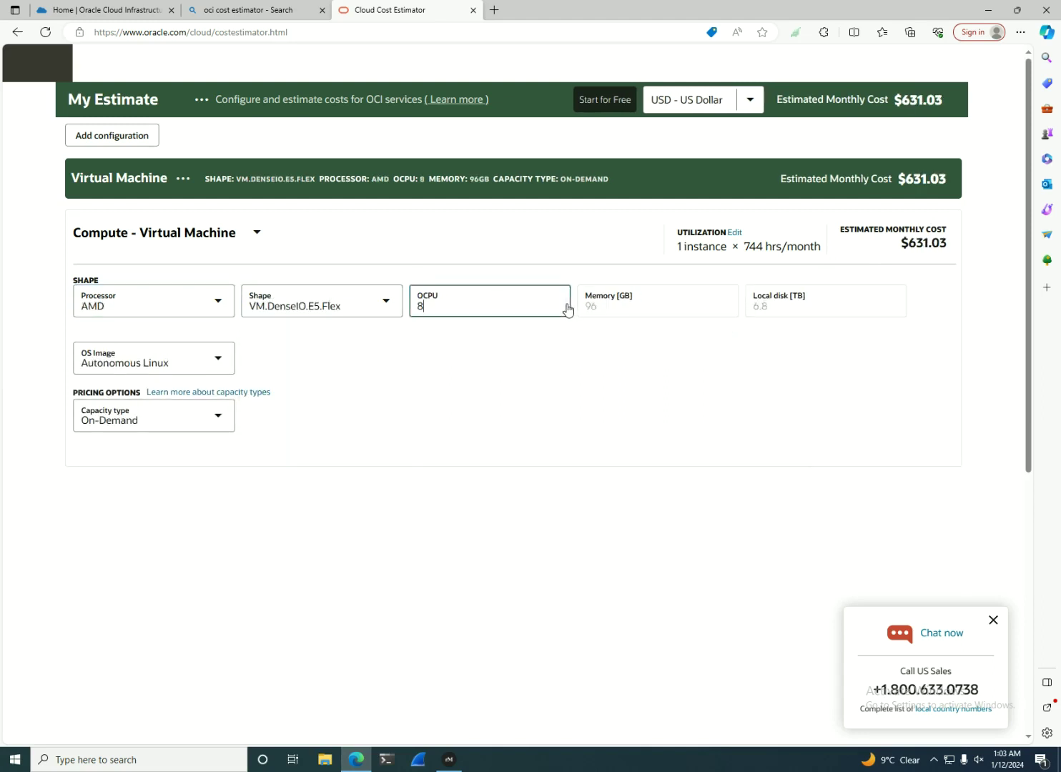
{"action": "left_click", "coordinate": [319, 306]}
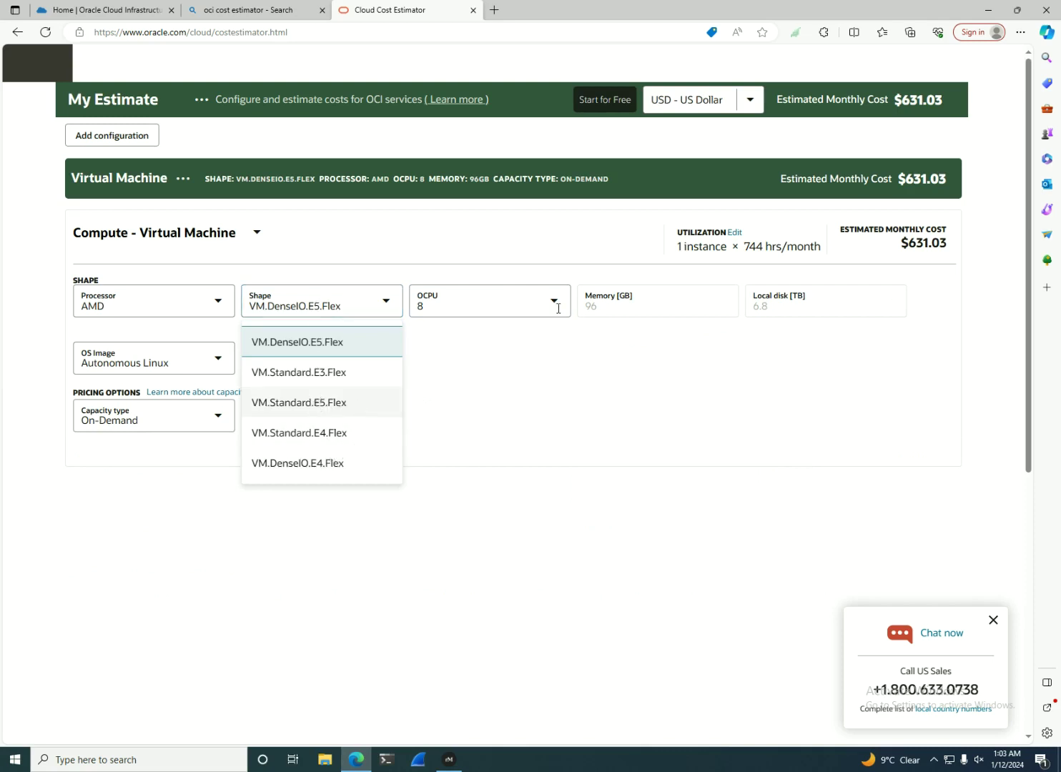
{"action": "key", "text": "Return"}
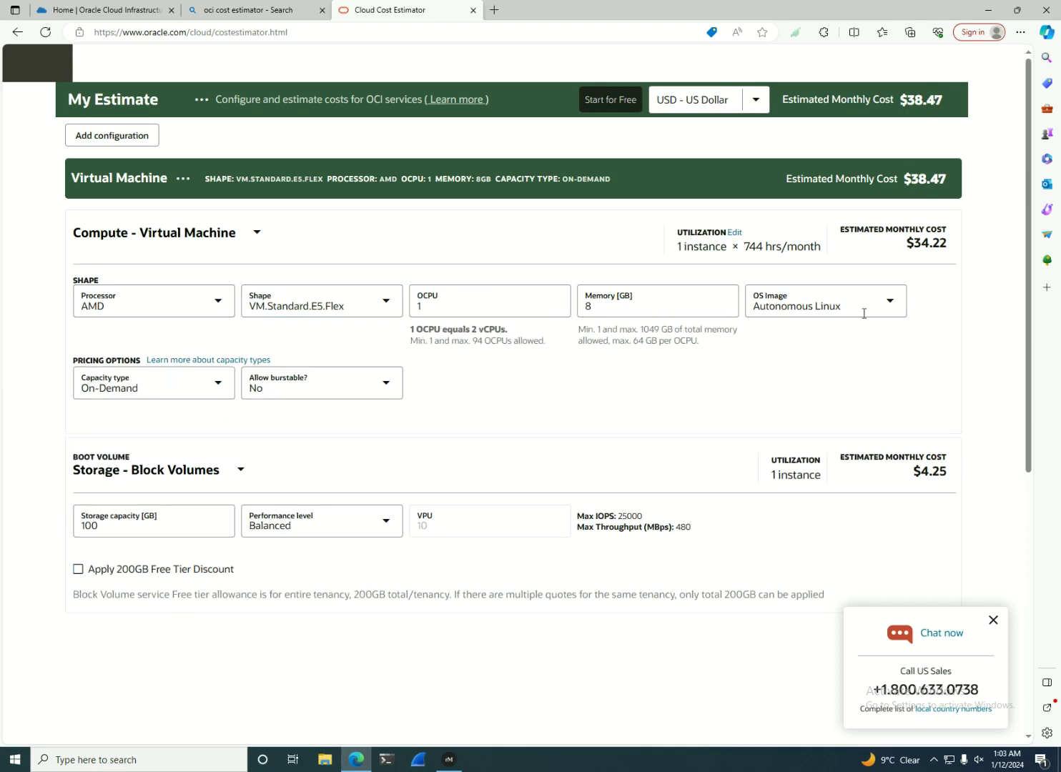
Keep Autonomous Linux as the OS image and On-Demand as the capacity type
{"action": "left_click", "coordinate": [892, 309]}
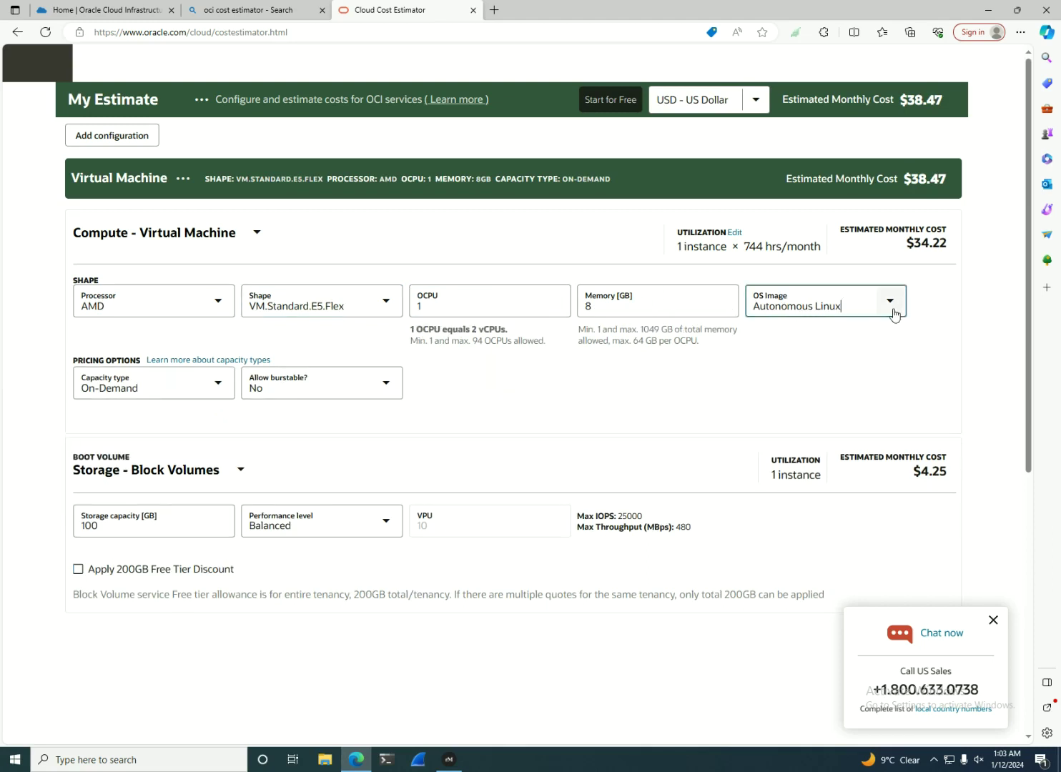
{"action": "left_click", "coordinate": [687, 379]}
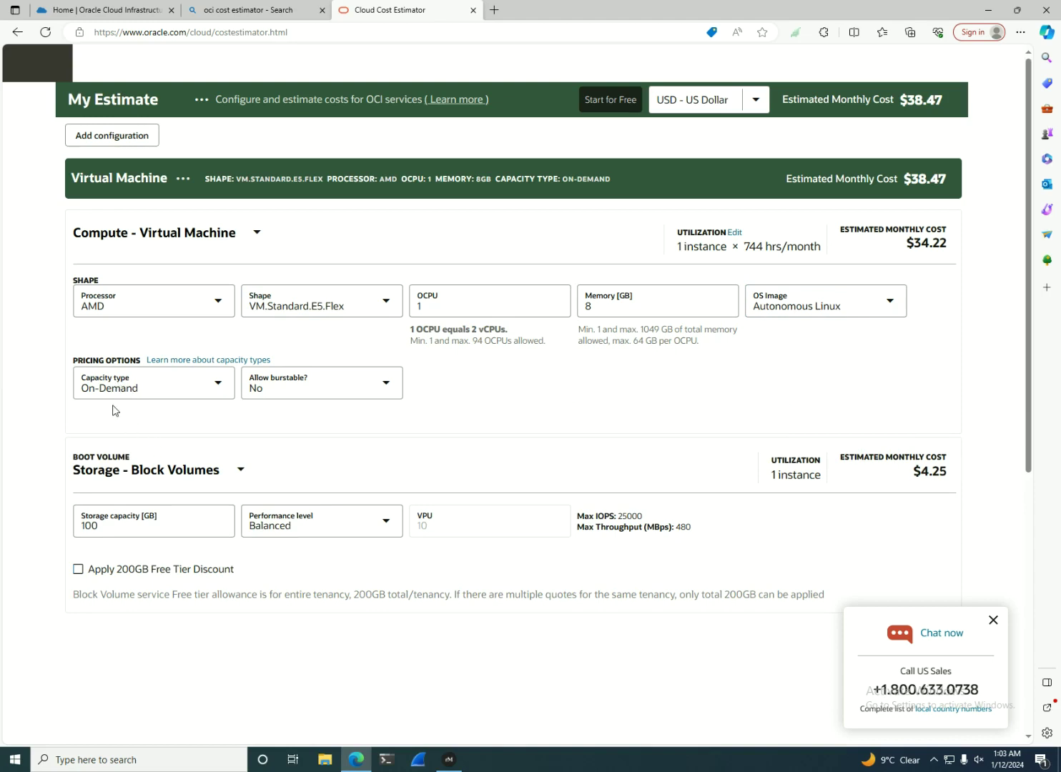
{"action": "left_click", "coordinate": [149, 388]}
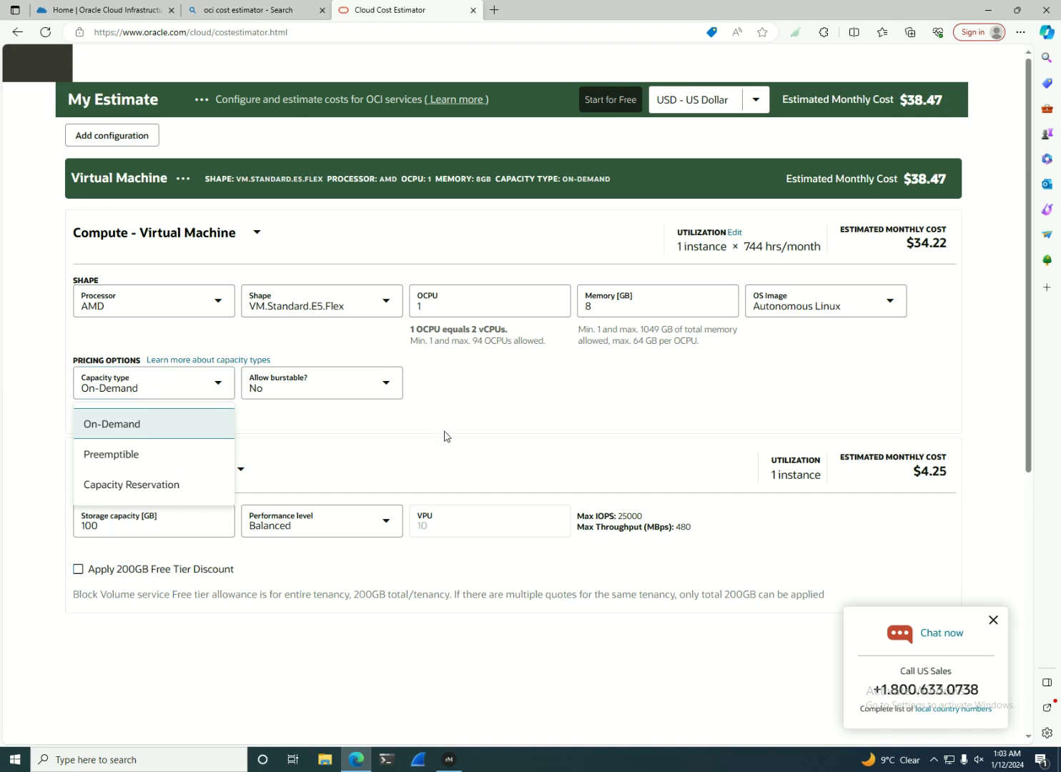
{"action": "left_click", "coordinate": [652, 426]}
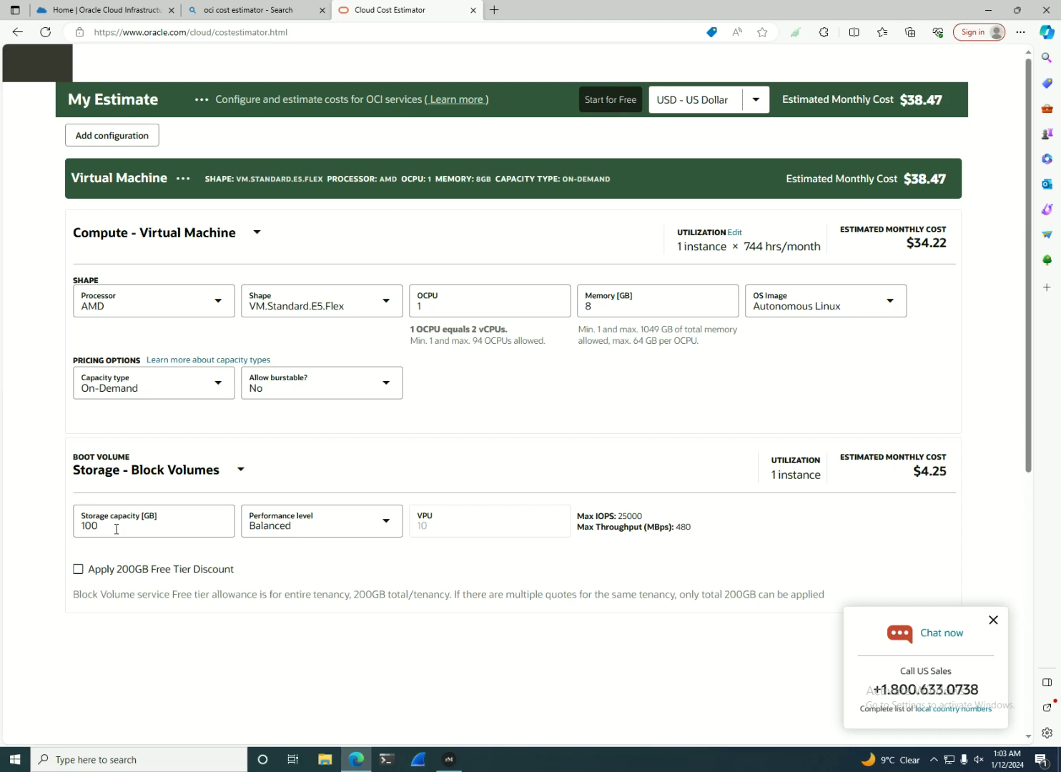
Apply the 200GB Free Tier Discount to block volume storage, bringing storage to $0.00
{"action": "left_click", "coordinate": [79, 570]}
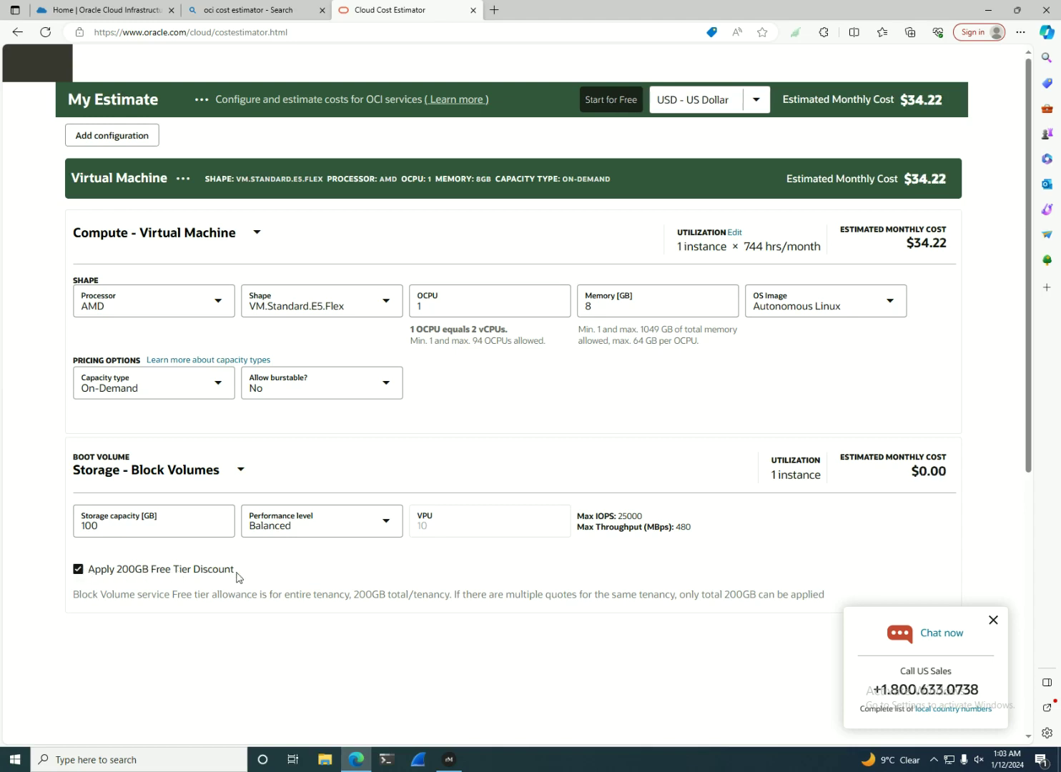
{"action": "left_click_drag", "start_coordinate": [240, 571], "coordinate": [123, 569]}
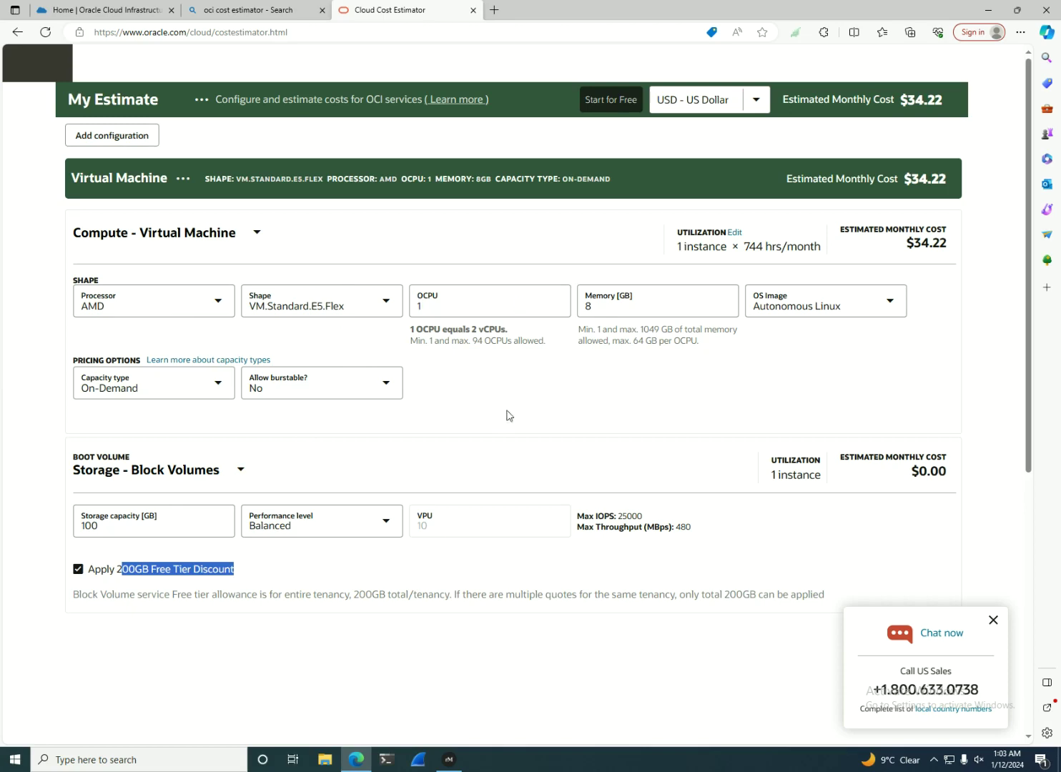
{"action": "left_click", "coordinate": [117, 138]}
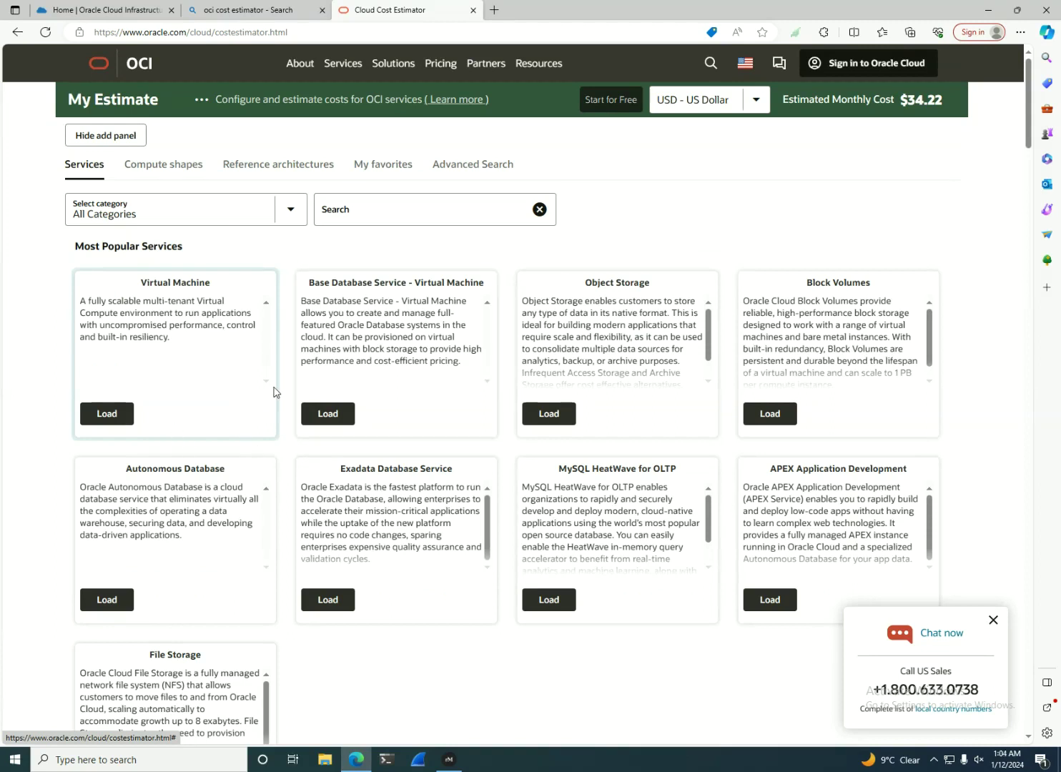
Load a Base Database Service - Virtual Machine configuration and view its edition prices
{"action": "left_click", "coordinate": [328, 414]}
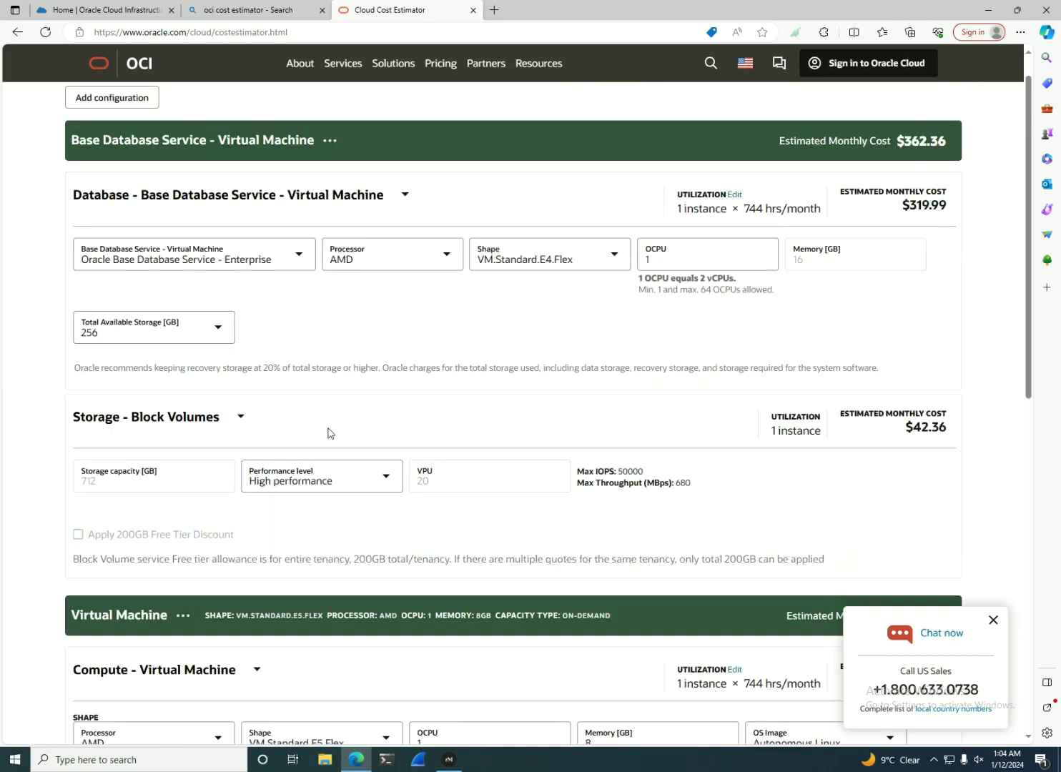
{"action": "left_click", "coordinate": [172, 266]}
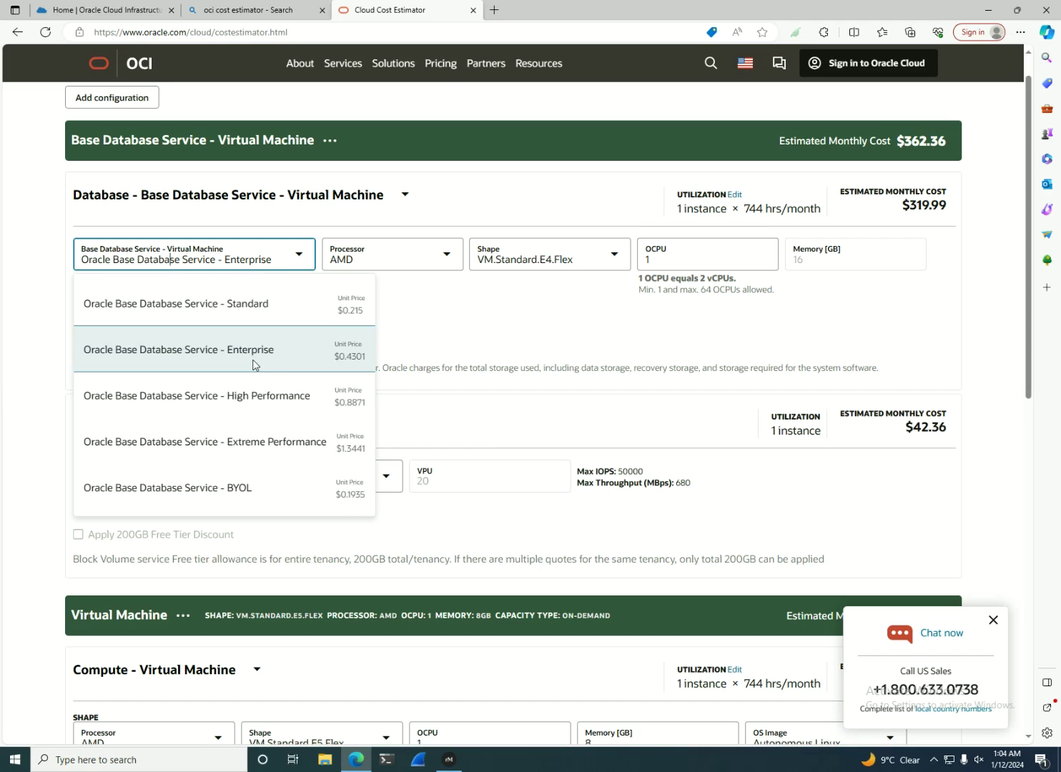
Switch the database edition to Oracle Base Database Service - Standard ($202.32)
{"action": "left_click", "coordinate": [241, 319]}
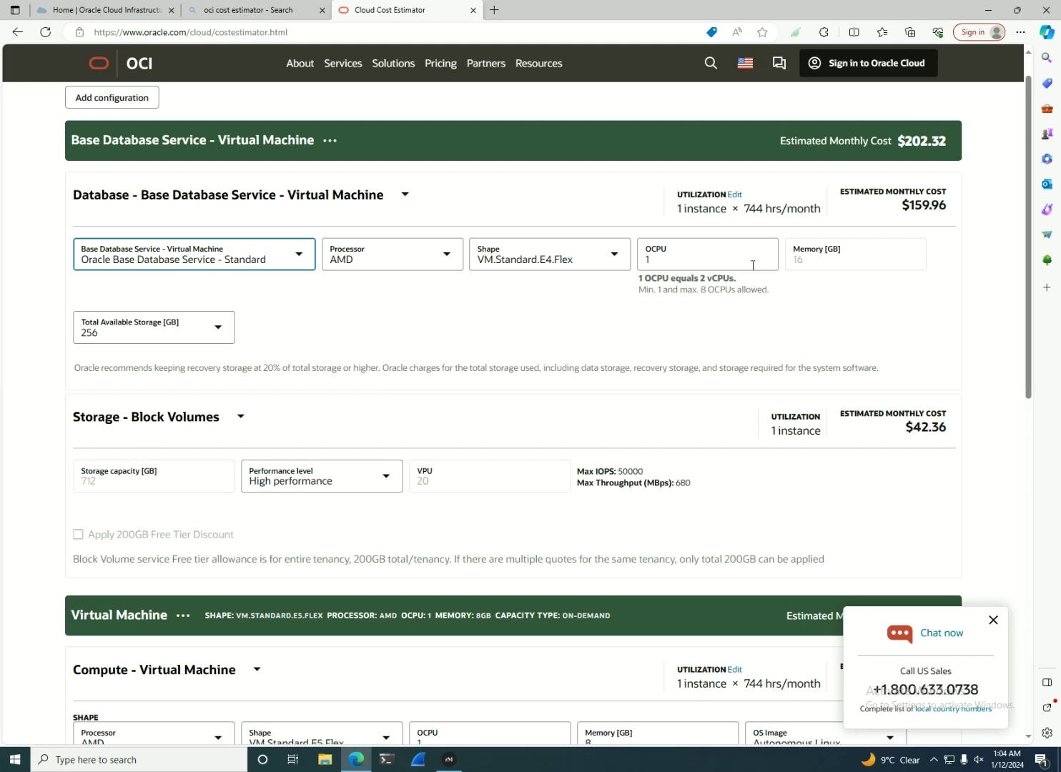
{"action": "left_click", "coordinate": [706, 259]}
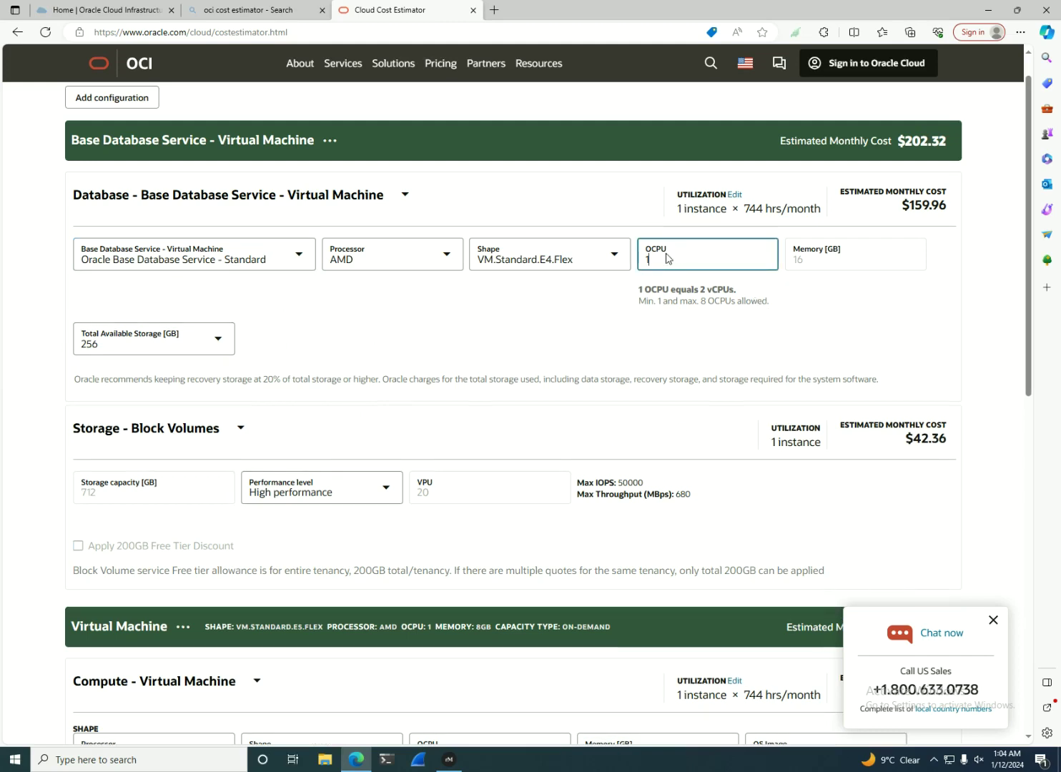
{"action": "left_click", "coordinate": [851, 304]}
Review the database shape, storage size and block volume performance options without changing them
{"action": "left_click", "coordinate": [552, 258]}
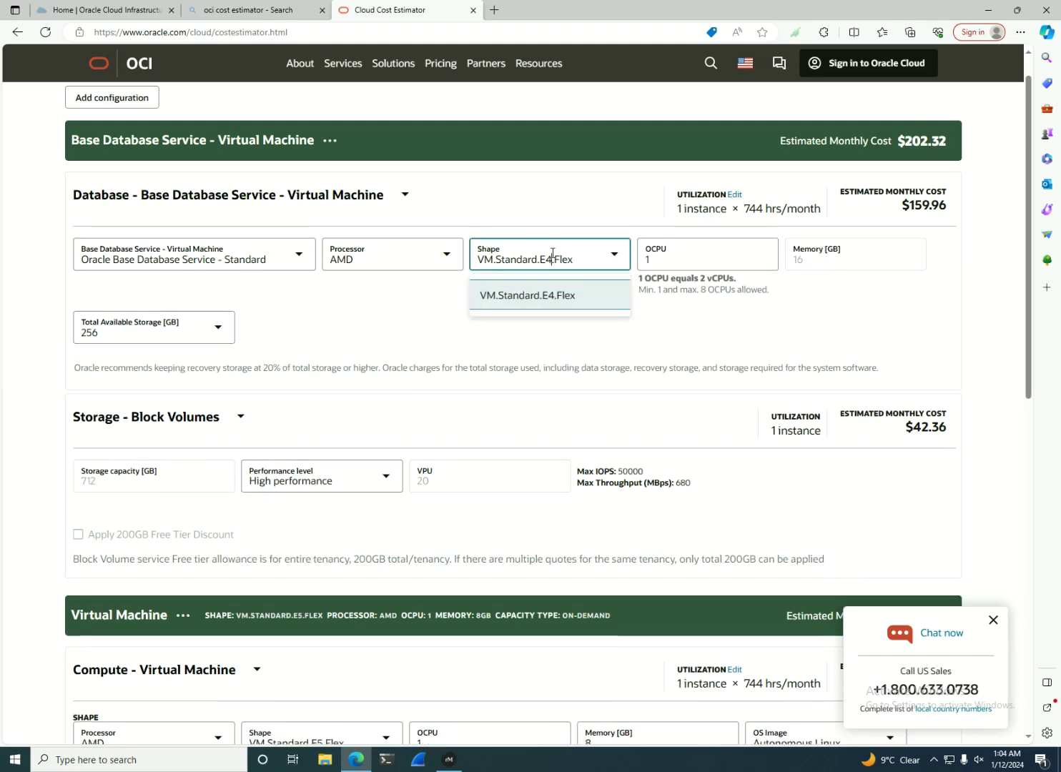
{"action": "left_click", "coordinate": [845, 263]}
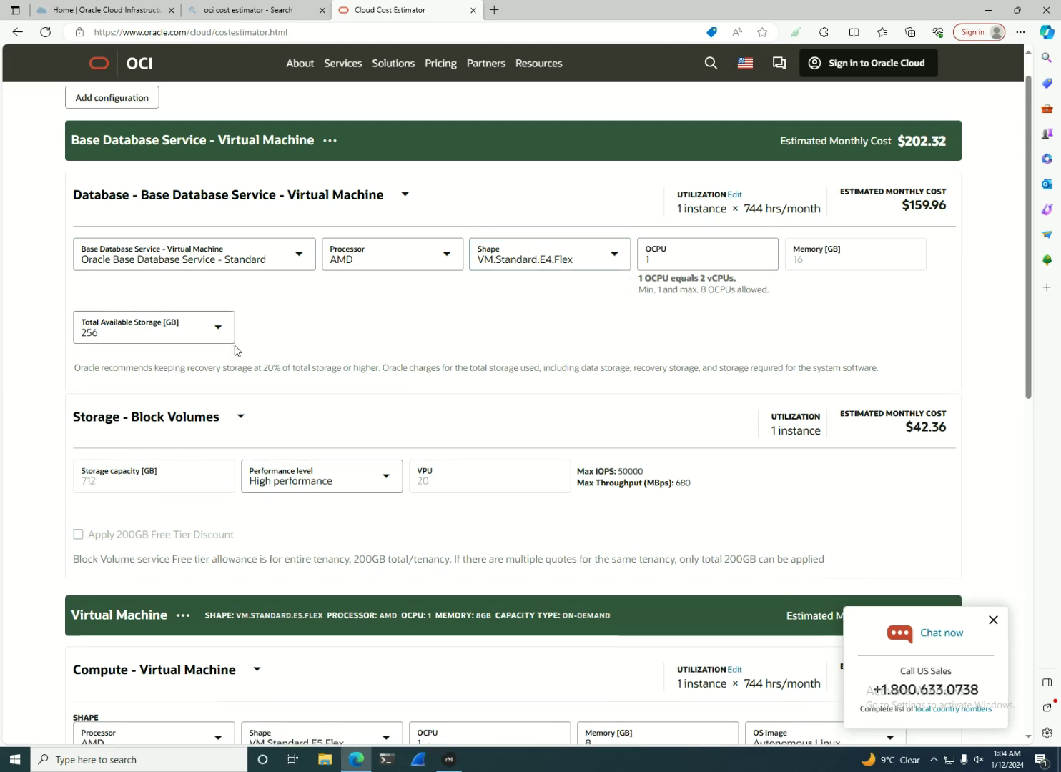
{"action": "left_click", "coordinate": [97, 334]}
{"action": "double_click", "coordinate": [376, 330]}
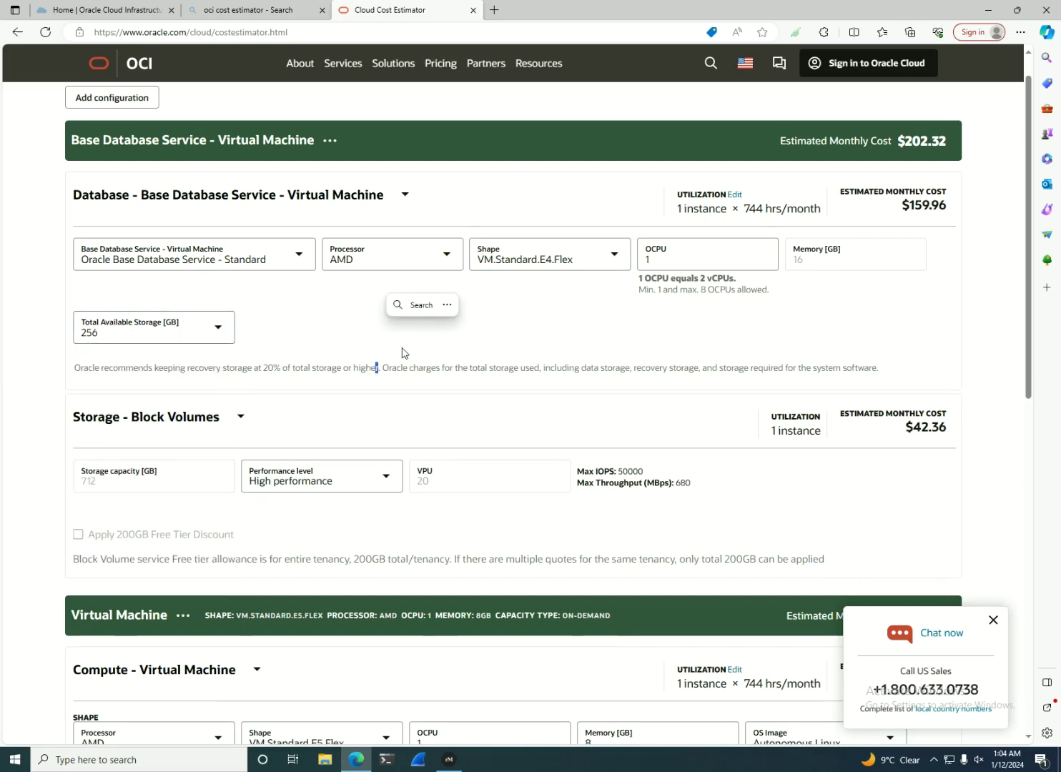
{"action": "scroll", "coordinate": [406, 353], "scroll_direction": "down", "scroll_amount": 2}
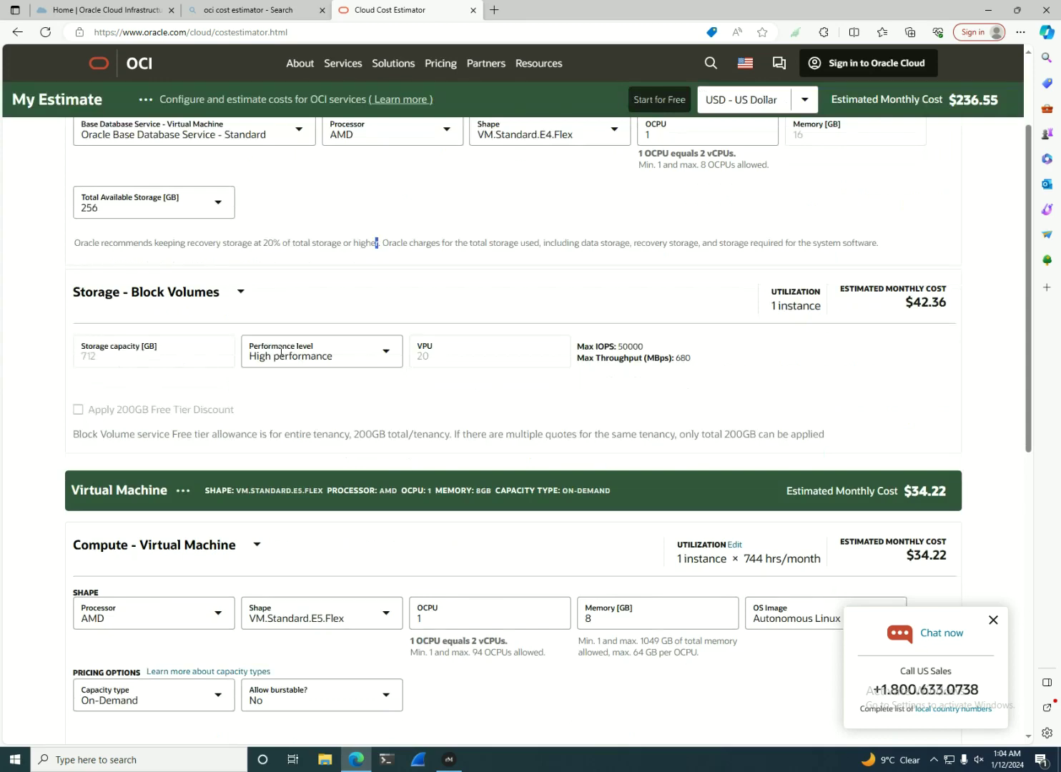
{"action": "left_click", "coordinate": [313, 356]}
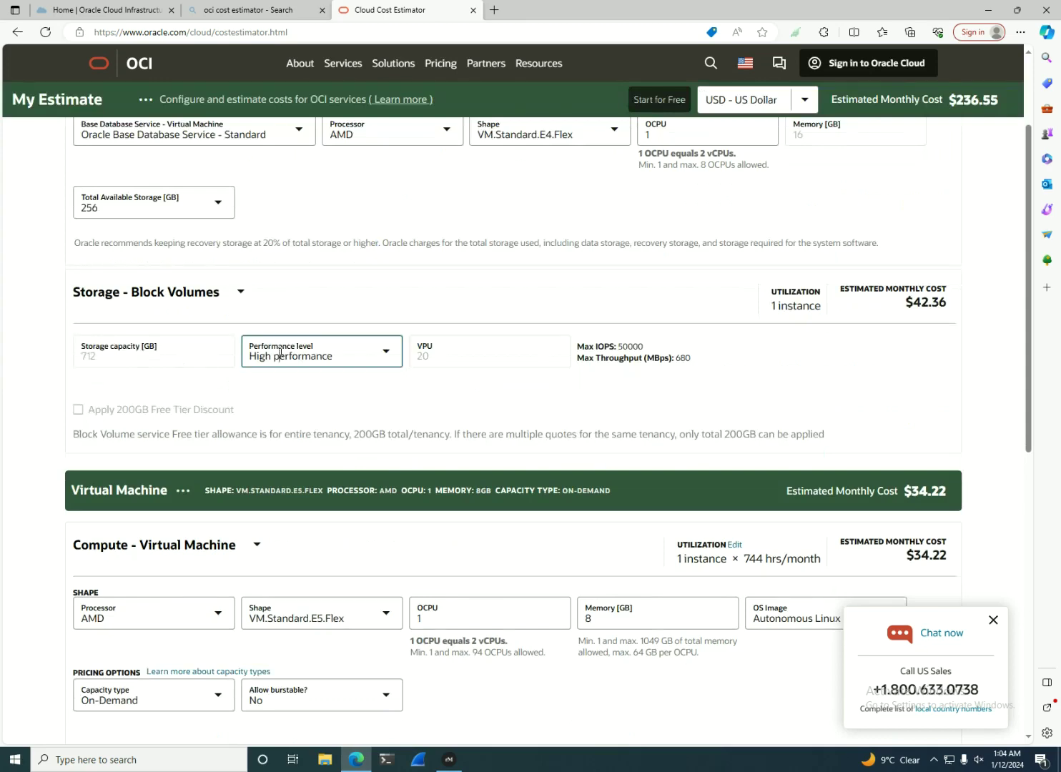
Keep High block volume performance and review the $42.36 storage and $159.96 database costs
{"action": "left_click", "coordinate": [462, 273]}
{"action": "scroll", "coordinate": [864, 398], "scroll_direction": "up", "scroll_amount": 2}
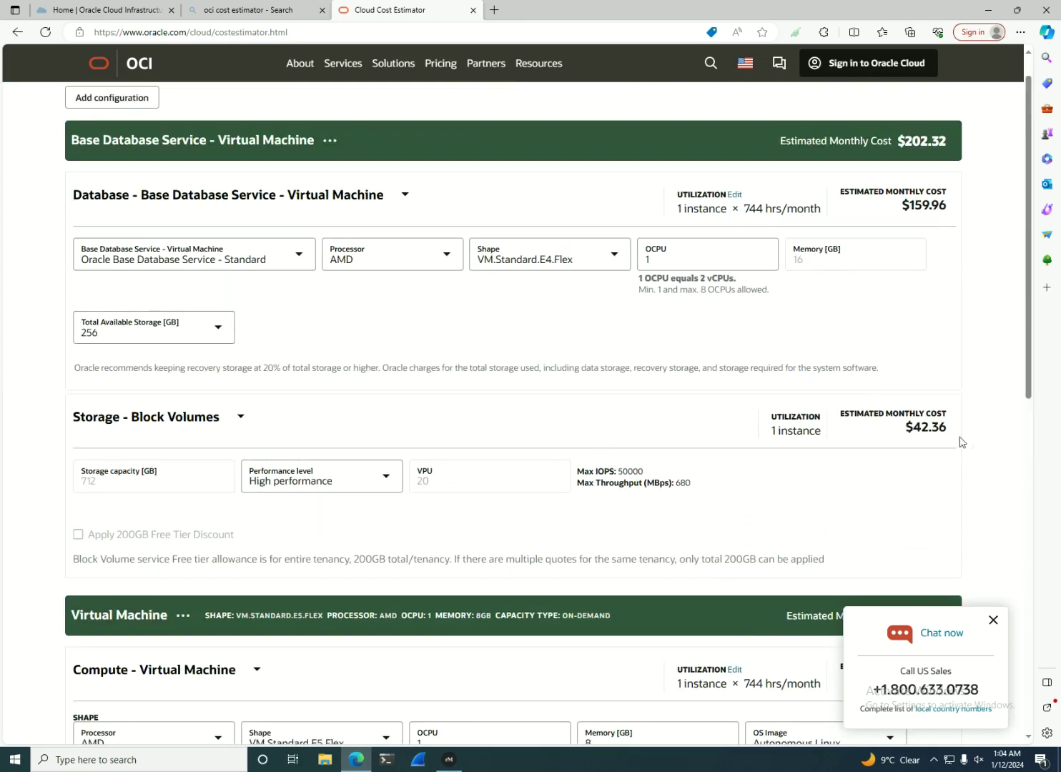
{"action": "left_click_drag", "start_coordinate": [959, 438], "coordinate": [903, 427]}
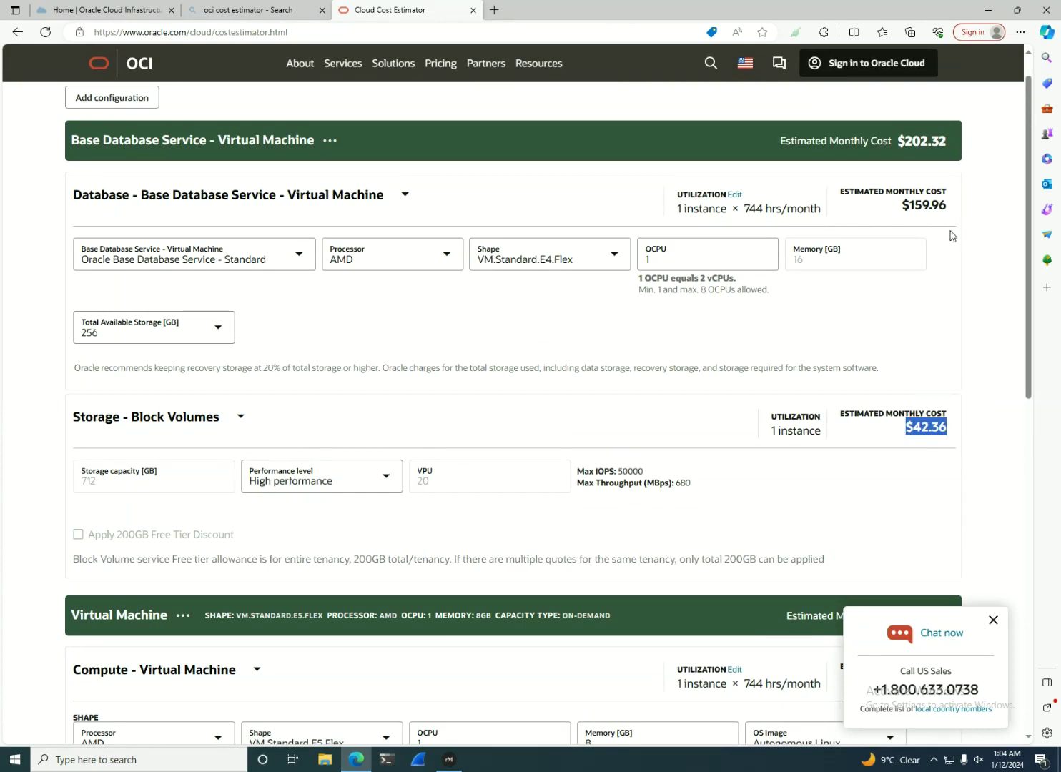
{"action": "left_click_drag", "start_coordinate": [954, 236], "coordinate": [900, 206]}
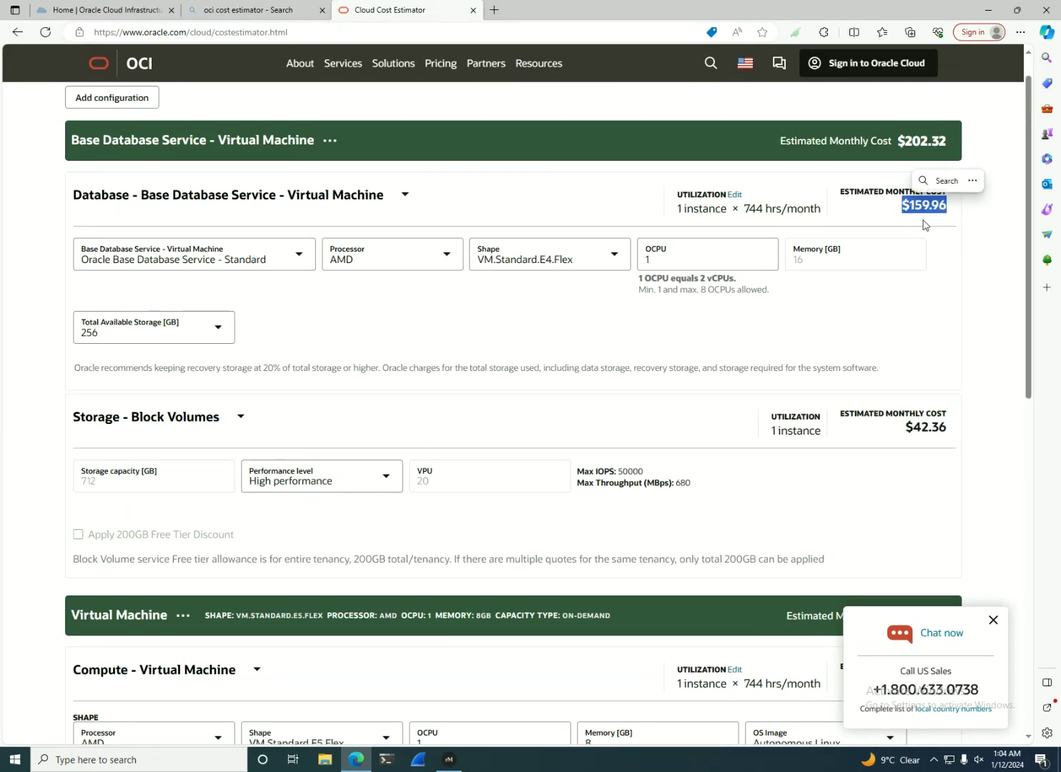
{"action": "left_click", "coordinate": [933, 223]}
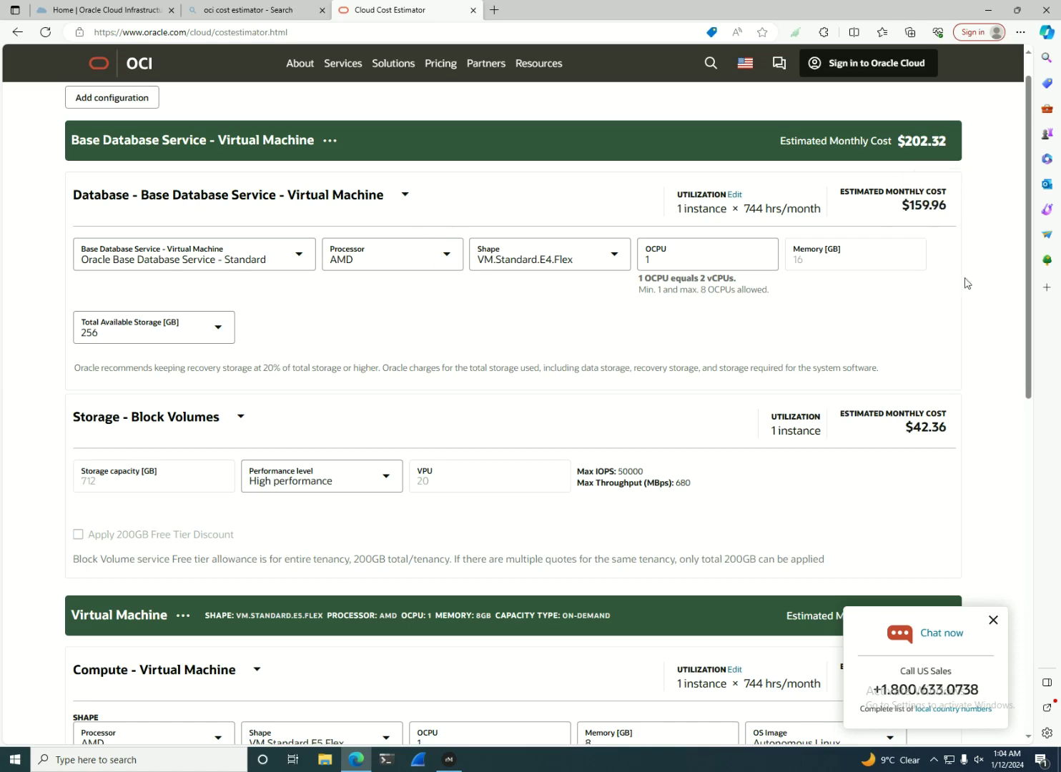
{"action": "scroll", "coordinate": [913, 280], "scroll_direction": "down", "scroll_amount": 2}
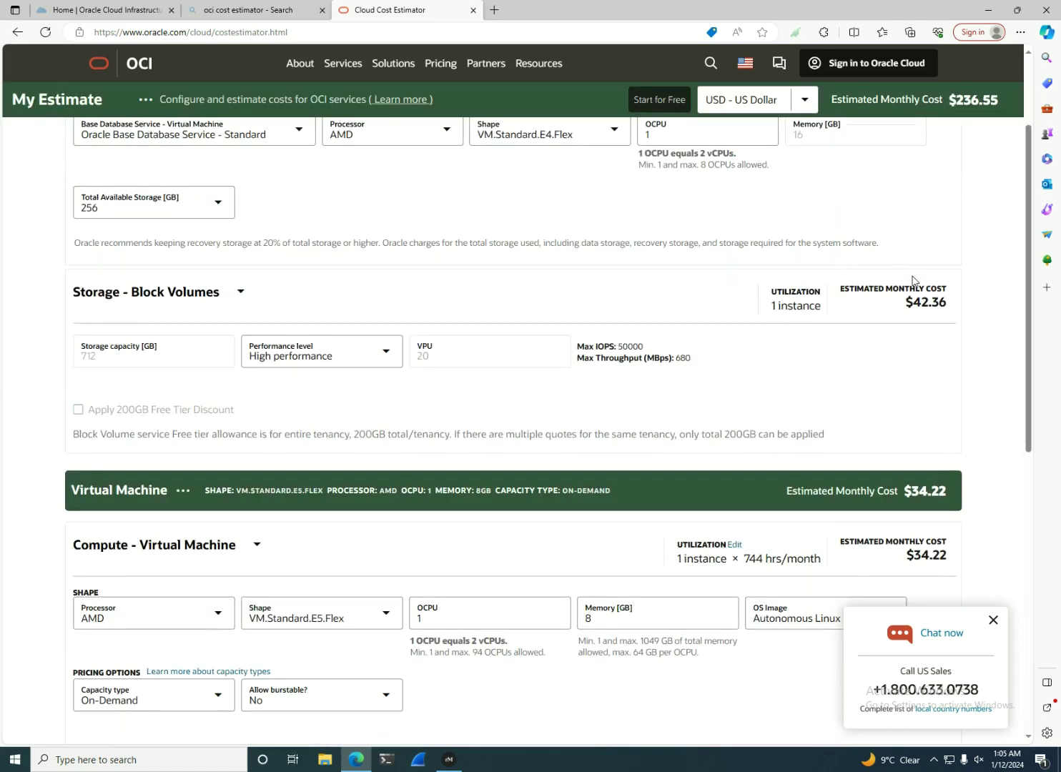
{"action": "scroll", "coordinate": [919, 279], "scroll_direction": "down", "scroll_amount": 2}
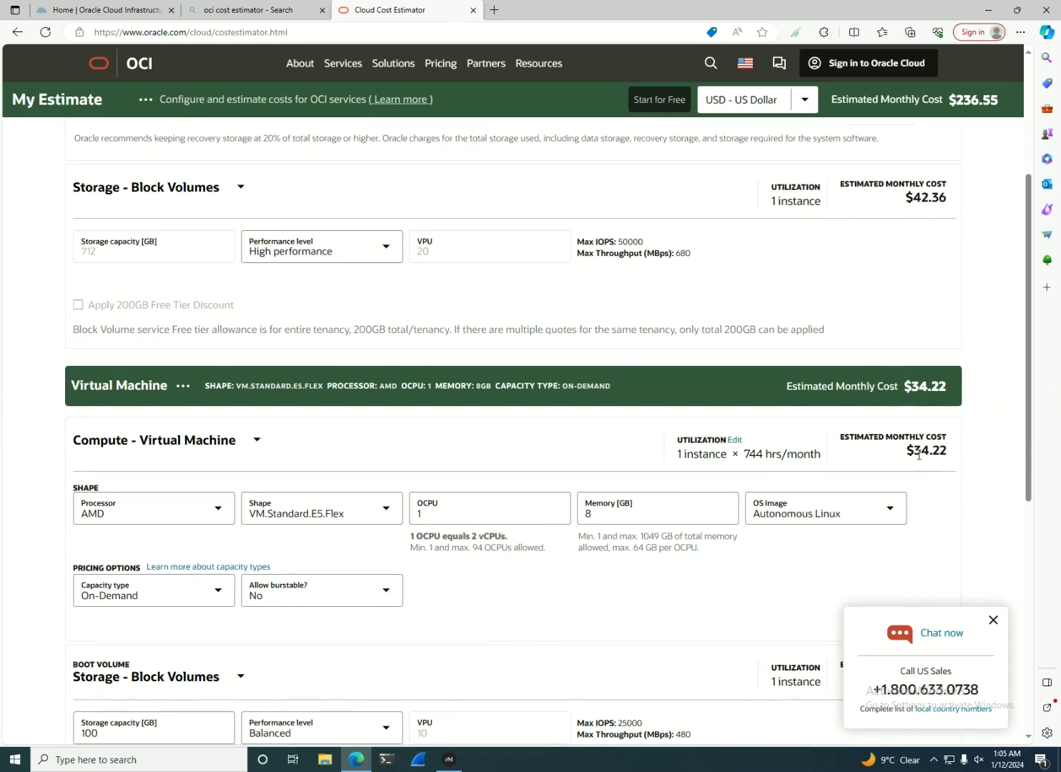
{"action": "scroll", "coordinate": [922, 450], "scroll_direction": "up", "scroll_amount": 2}
{"action": "scroll", "coordinate": [901, 433], "scroll_direction": "up", "scroll_amount": 2}
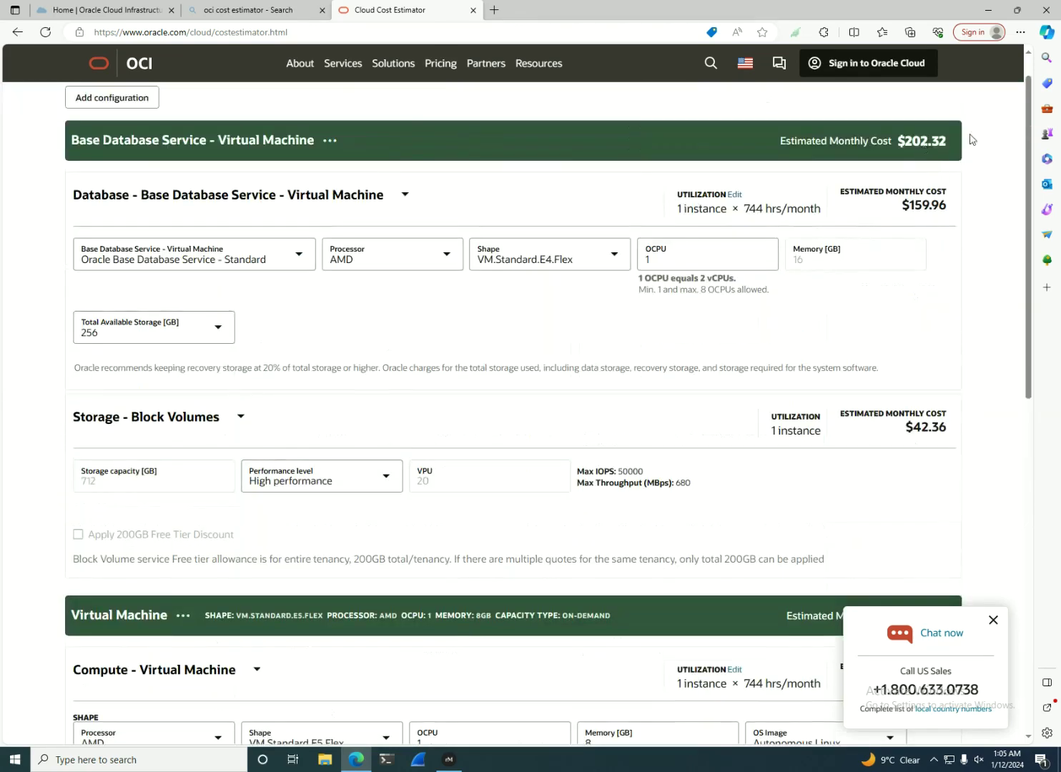
{"action": "scroll", "coordinate": [941, 135], "scroll_direction": "up", "scroll_amount": 1}
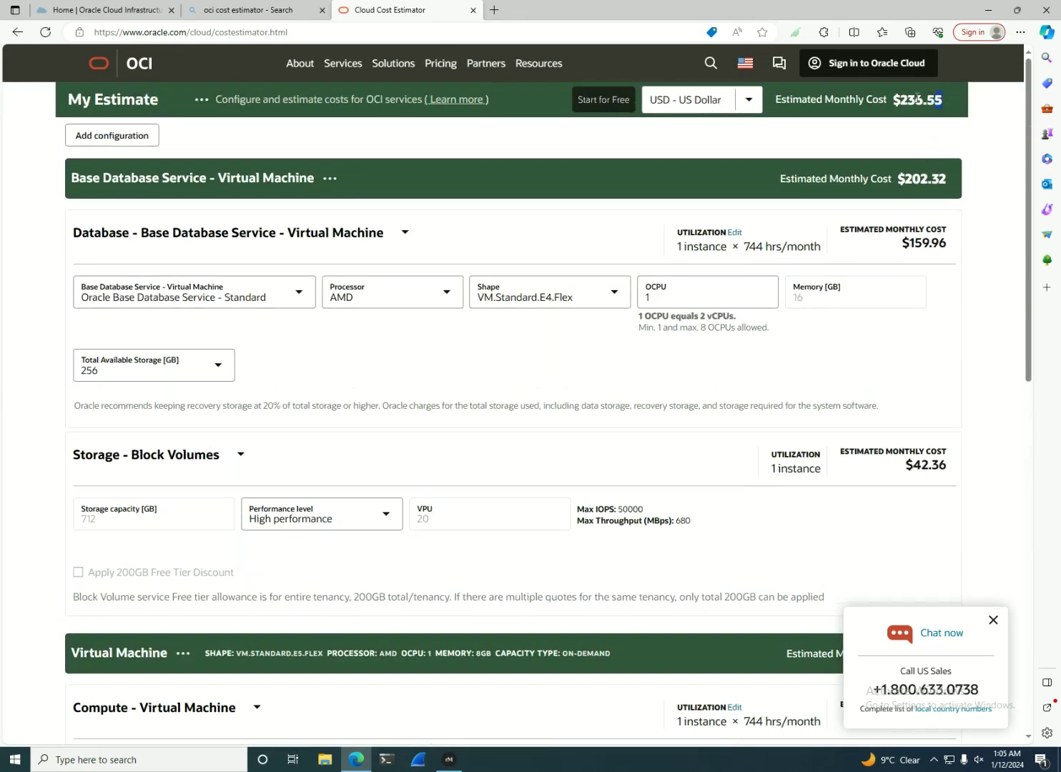
{"action": "left_click", "coordinate": [983, 213]}
{"action": "scroll", "coordinate": [492, 515], "scroll_direction": "down", "scroll_amount": 2}
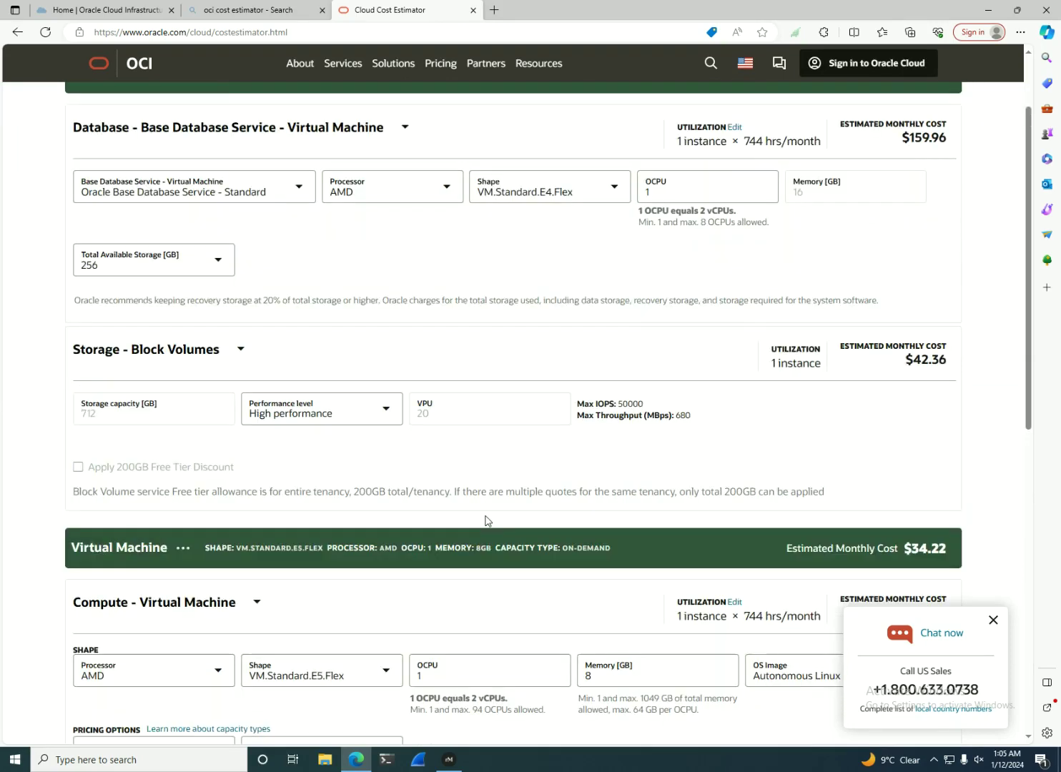
{"action": "scroll", "coordinate": [476, 509], "scroll_direction": "down", "scroll_amount": 1}
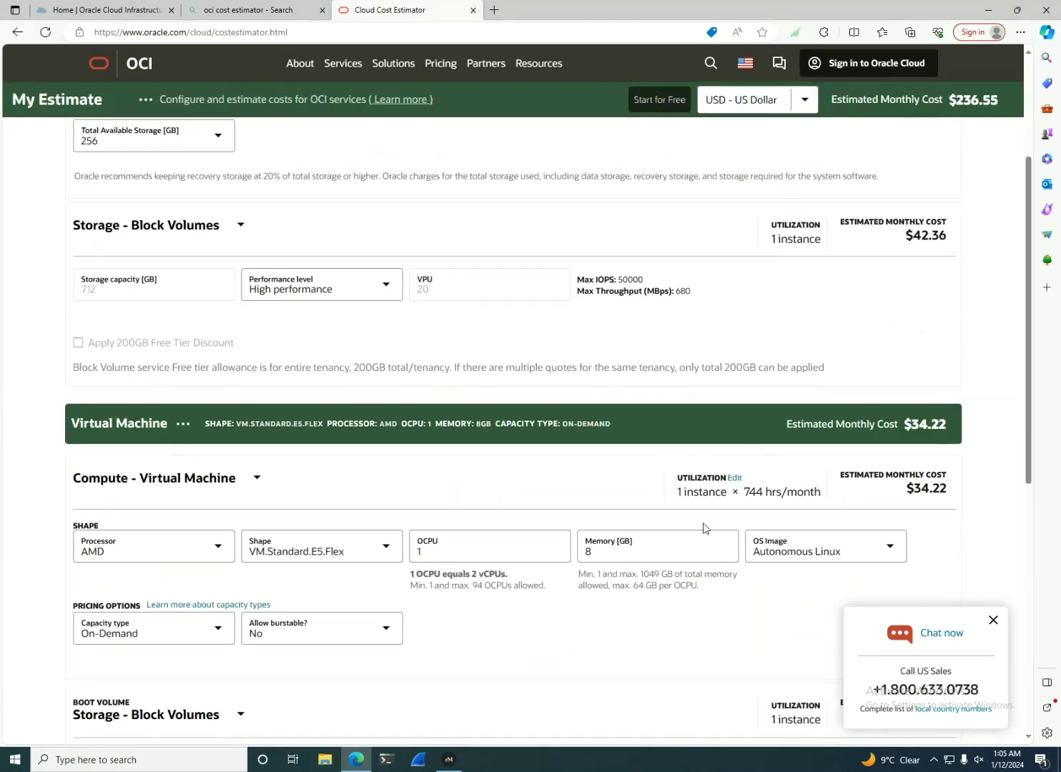
Set the Virtual Machine's utilization to 2 instances, raising the total to $279.27
{"action": "left_click", "coordinate": [731, 478]}
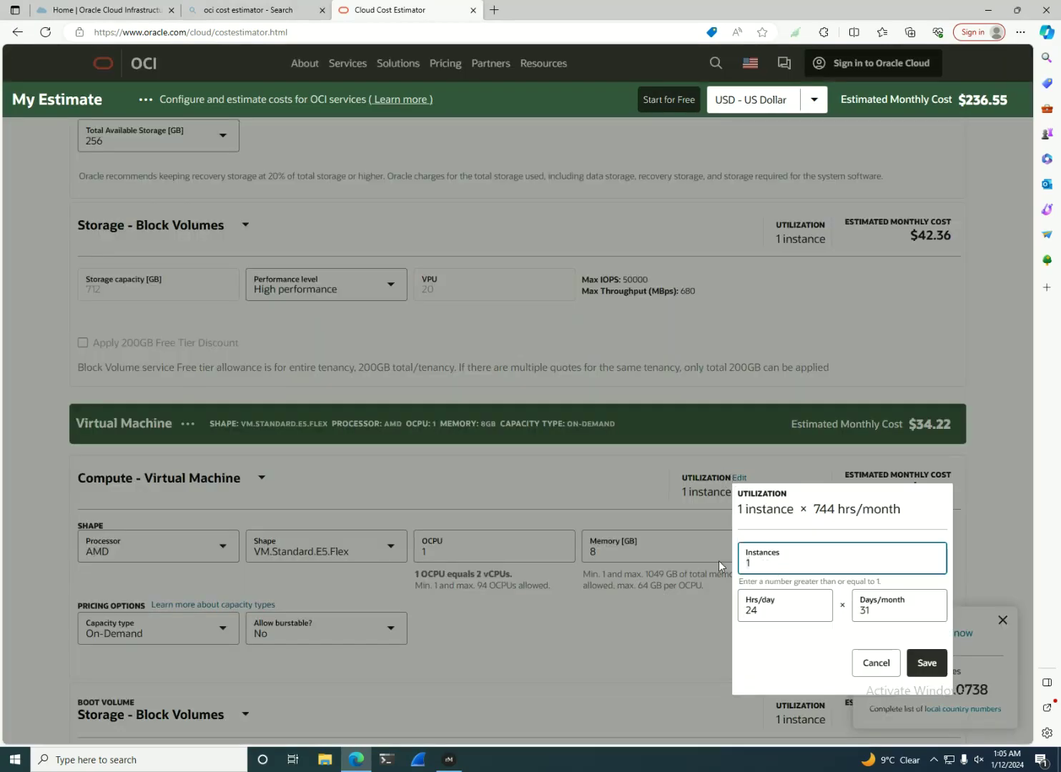
{"action": "key", "text": "BackSpace"}
{"action": "type", "text": "2"}
{"action": "left_click", "coordinate": [929, 665]}
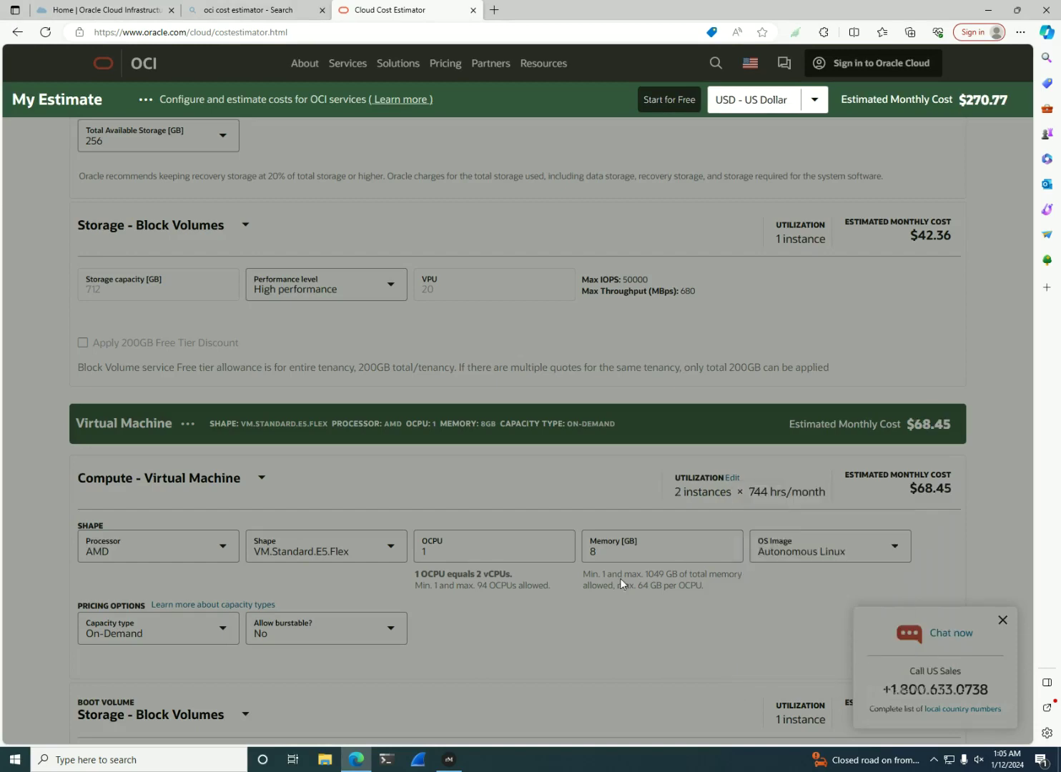
{"action": "scroll", "coordinate": [604, 572], "scroll_direction": "up", "scroll_amount": 3}
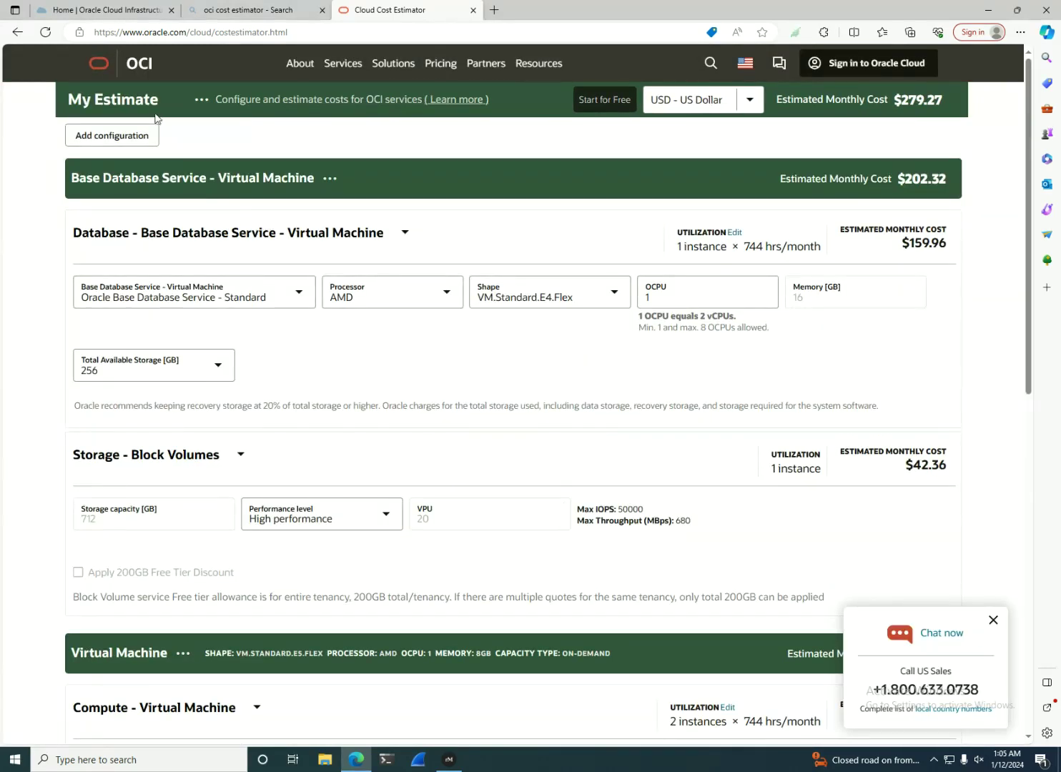
Add a Load Balancer service from the Networking category
{"action": "left_click", "coordinate": [122, 139]}
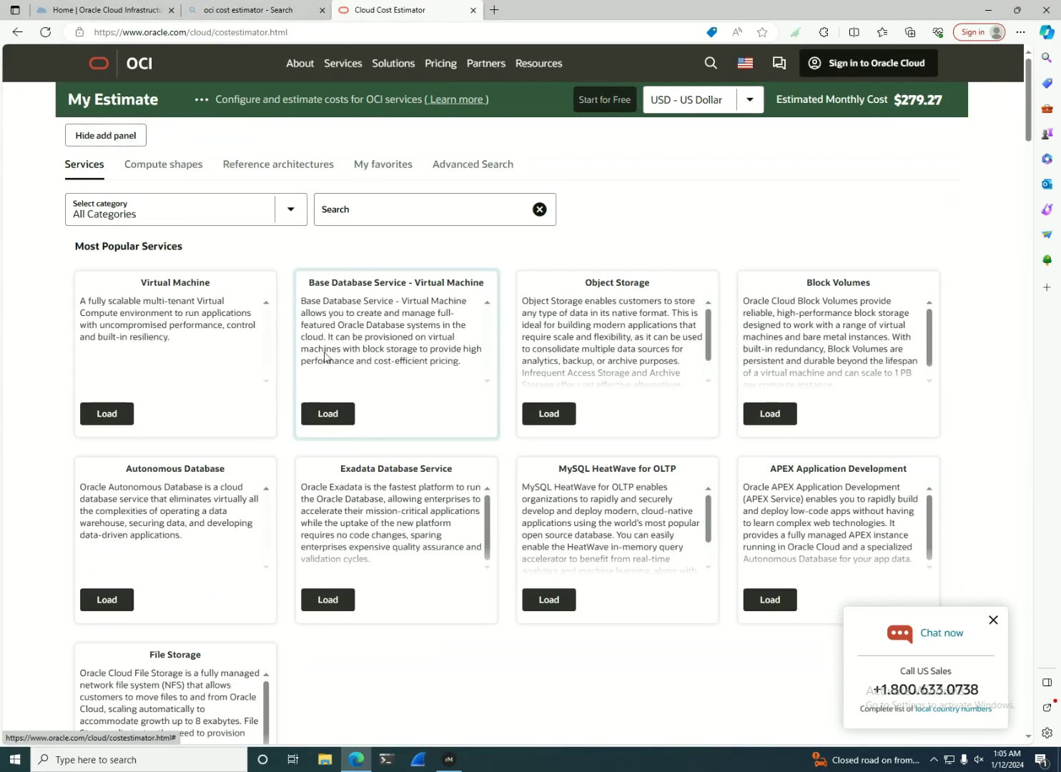
{"action": "scroll", "coordinate": [429, 461], "scroll_direction": "down", "scroll_amount": 2}
{"action": "scroll", "coordinate": [426, 465], "scroll_direction": "up", "scroll_amount": 2}
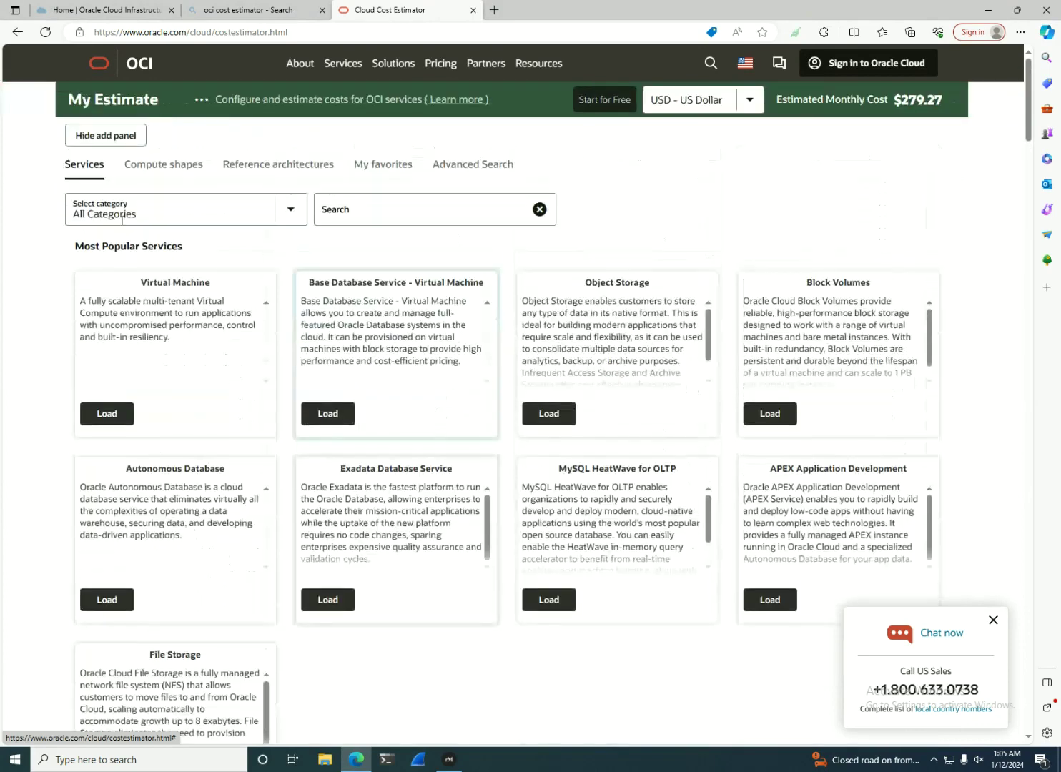
{"action": "left_click", "coordinate": [283, 213]}
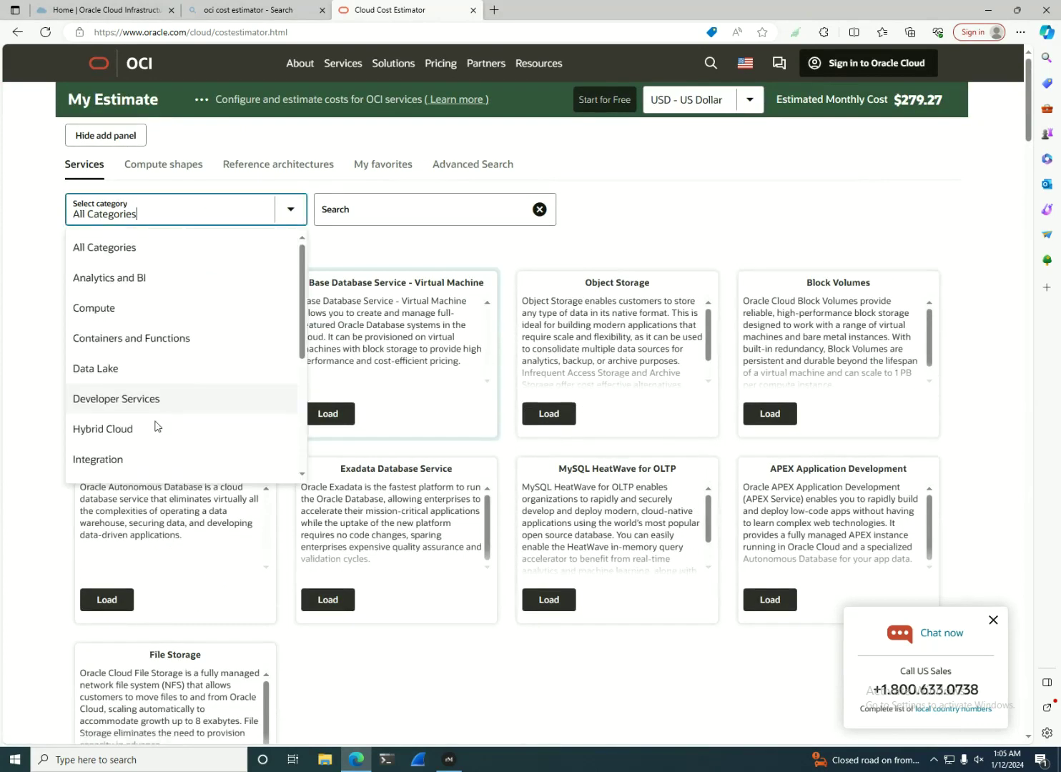
{"action": "scroll", "coordinate": [157, 426], "scroll_direction": "down", "scroll_amount": 1}
{"action": "scroll", "coordinate": [145, 437], "scroll_direction": "down", "scroll_amount": 2}
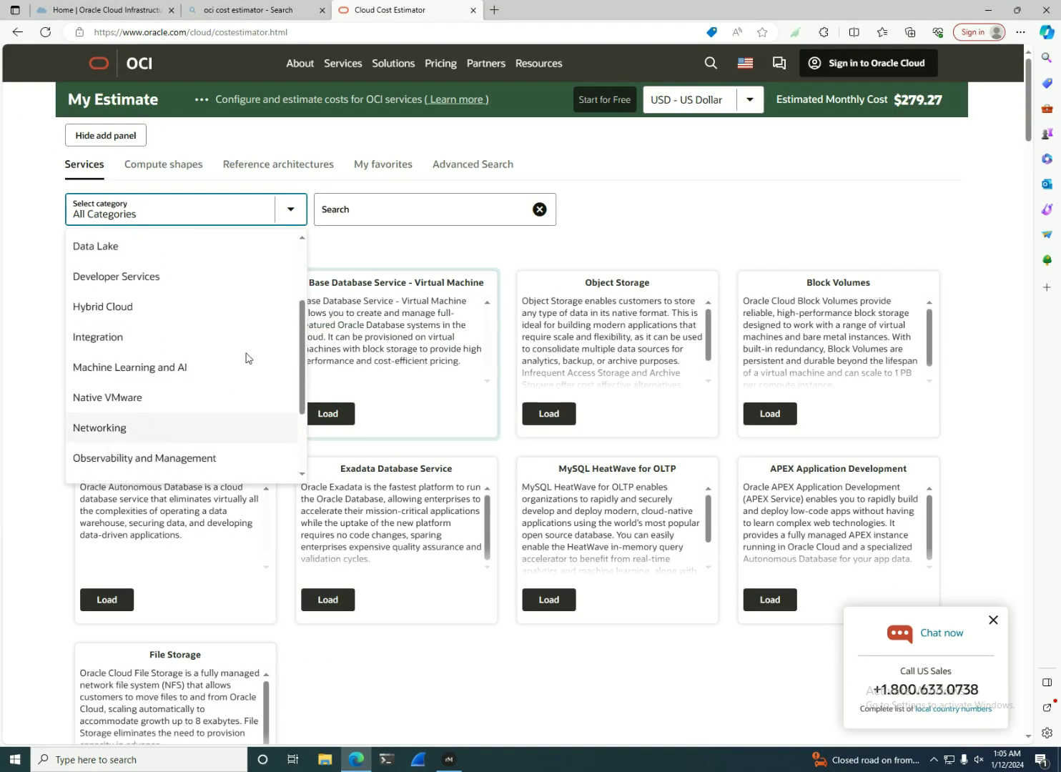
{"action": "key", "text": "Return"}
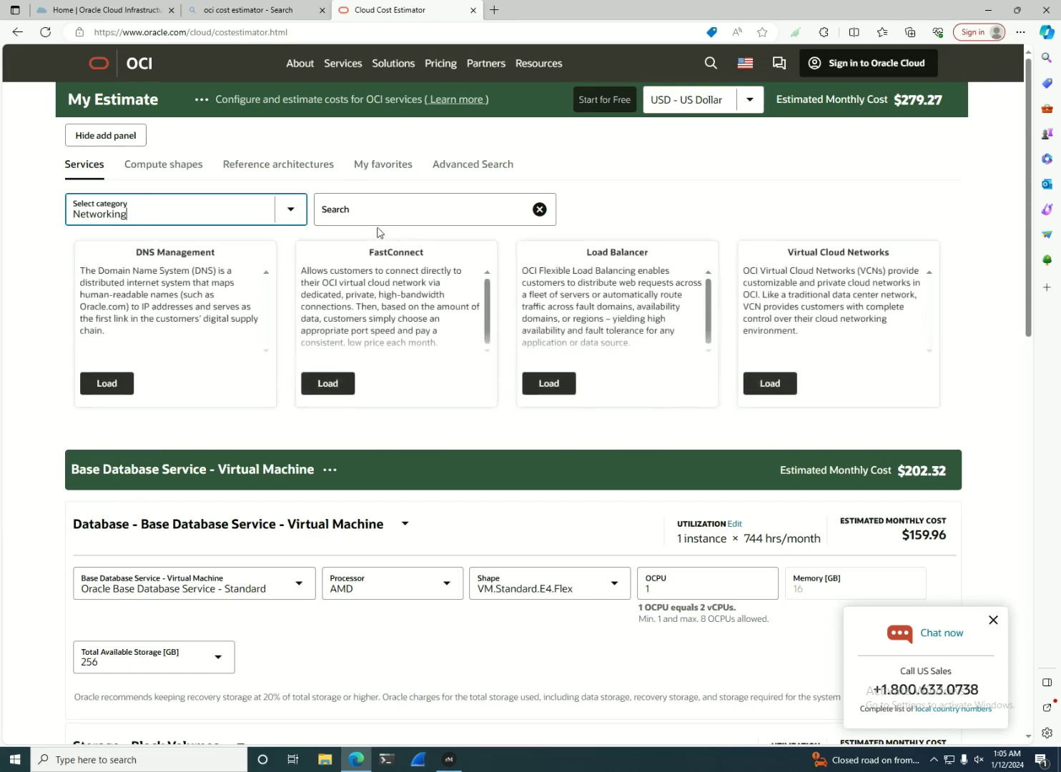
{"action": "left_click", "coordinate": [555, 386]}
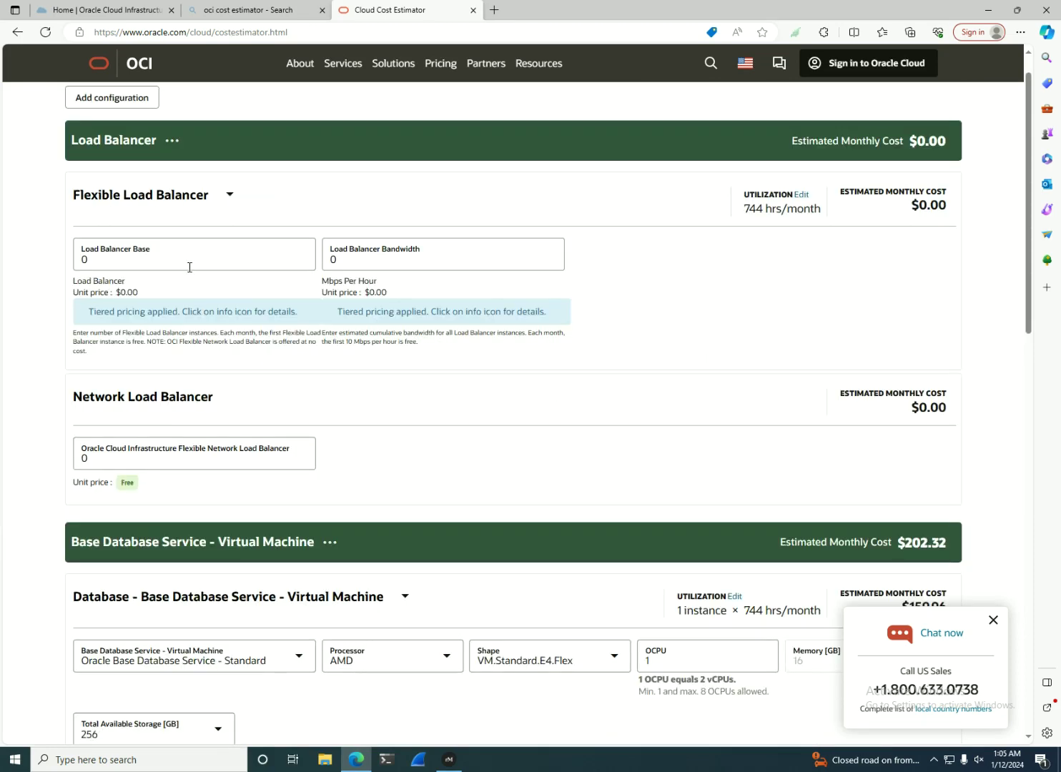
Set the load balancer to 1 base instance and 100 Mbps bandwidth, costing $6.70
{"action": "left_click", "coordinate": [180, 261]}
{"action": "type", "text": "1"}
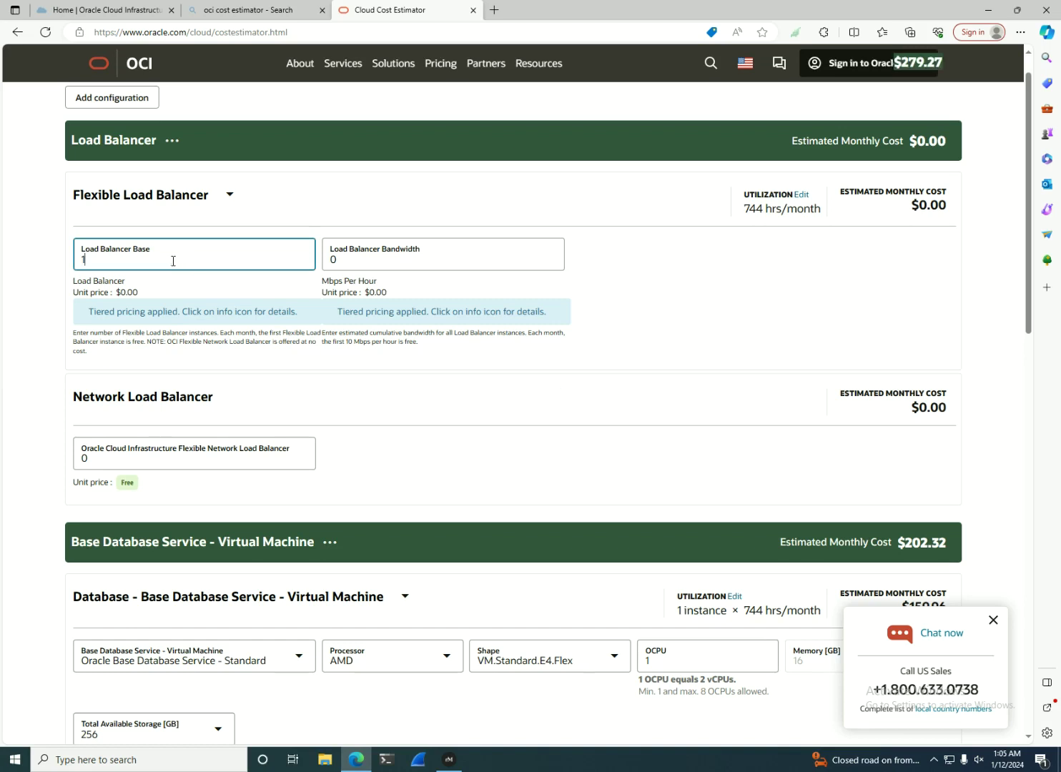
{"action": "left_click", "coordinate": [437, 362]}
{"action": "left_click", "coordinate": [354, 258]}
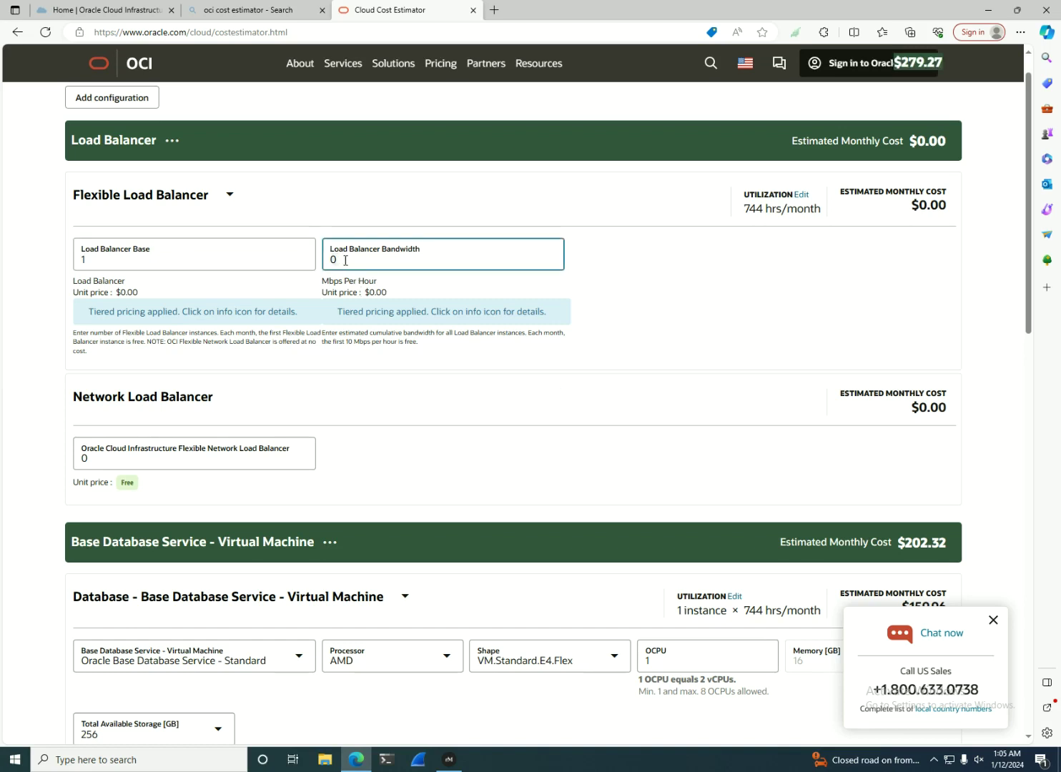
{"action": "type", "text": "100"}
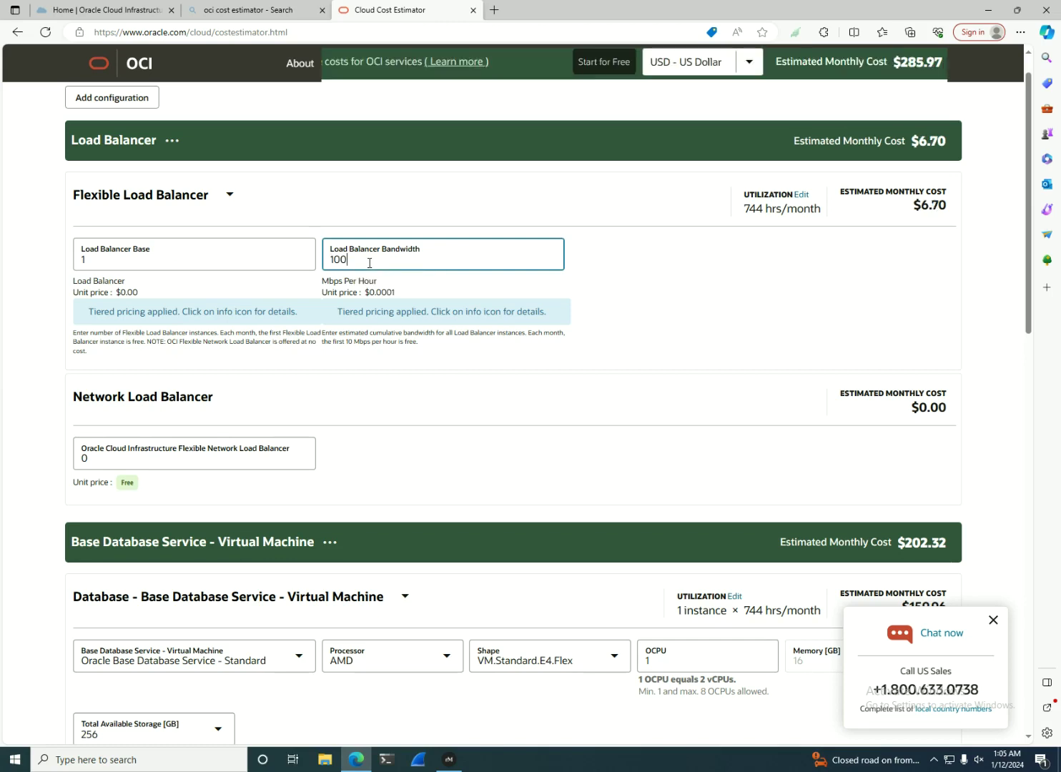
{"action": "left_click", "coordinate": [705, 312]}
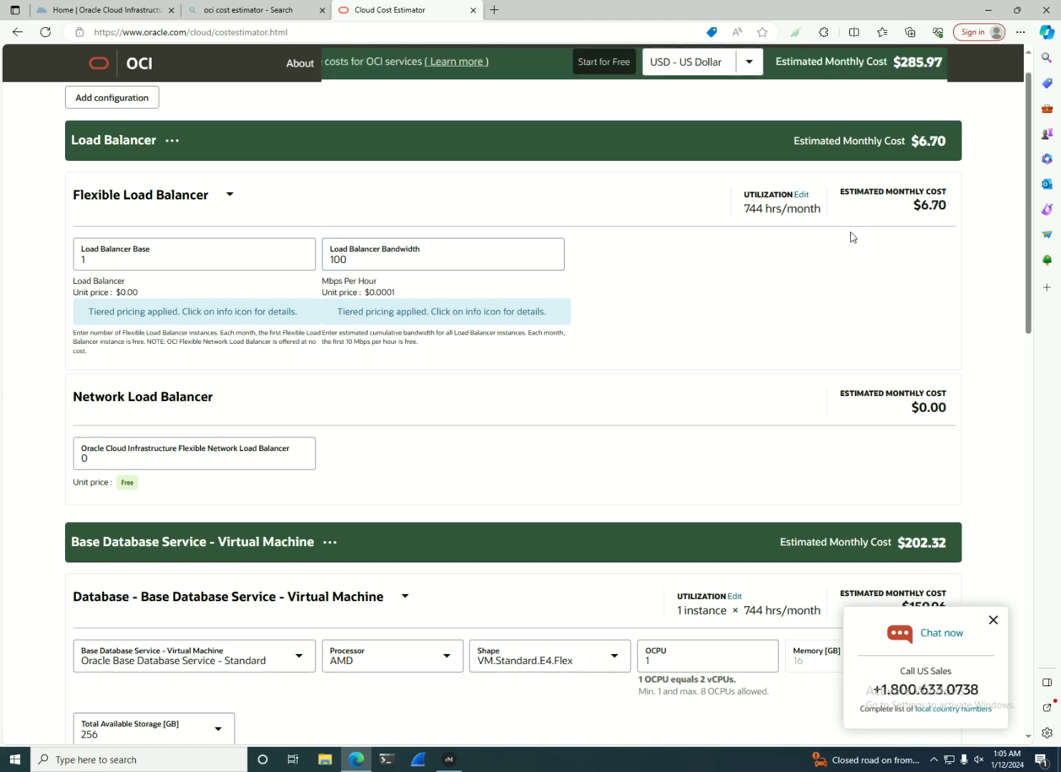
{"action": "left_click_drag", "start_coordinate": [947, 206], "coordinate": [895, 210]}
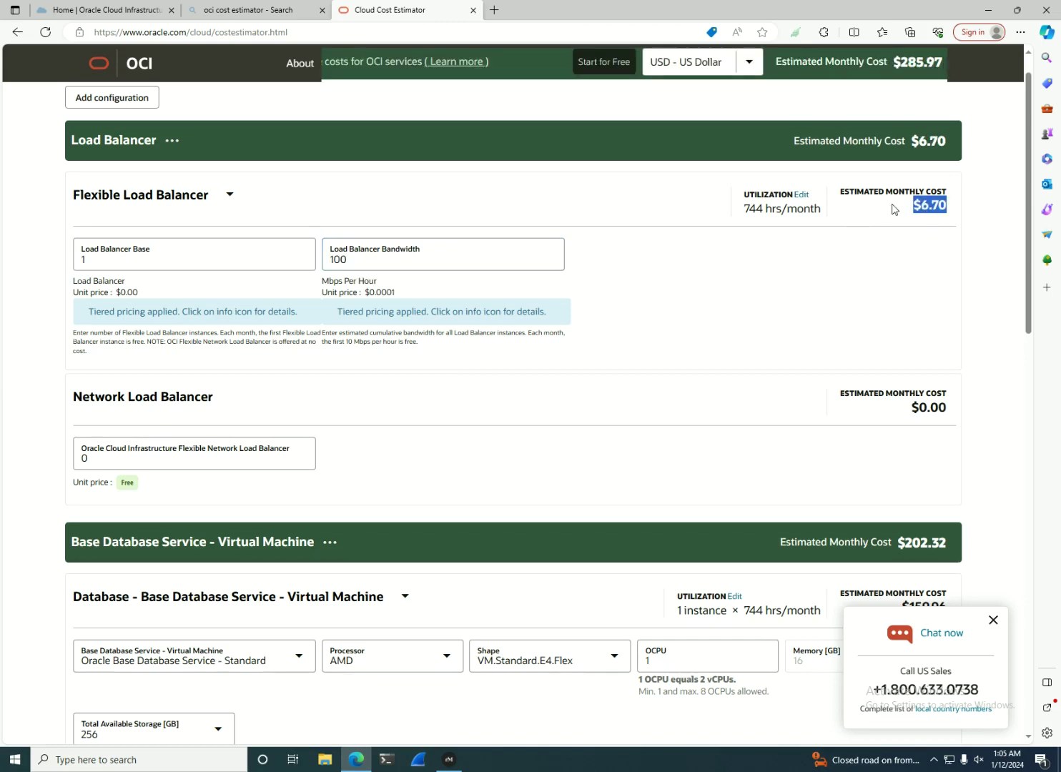
{"action": "left_click", "coordinate": [673, 340]}
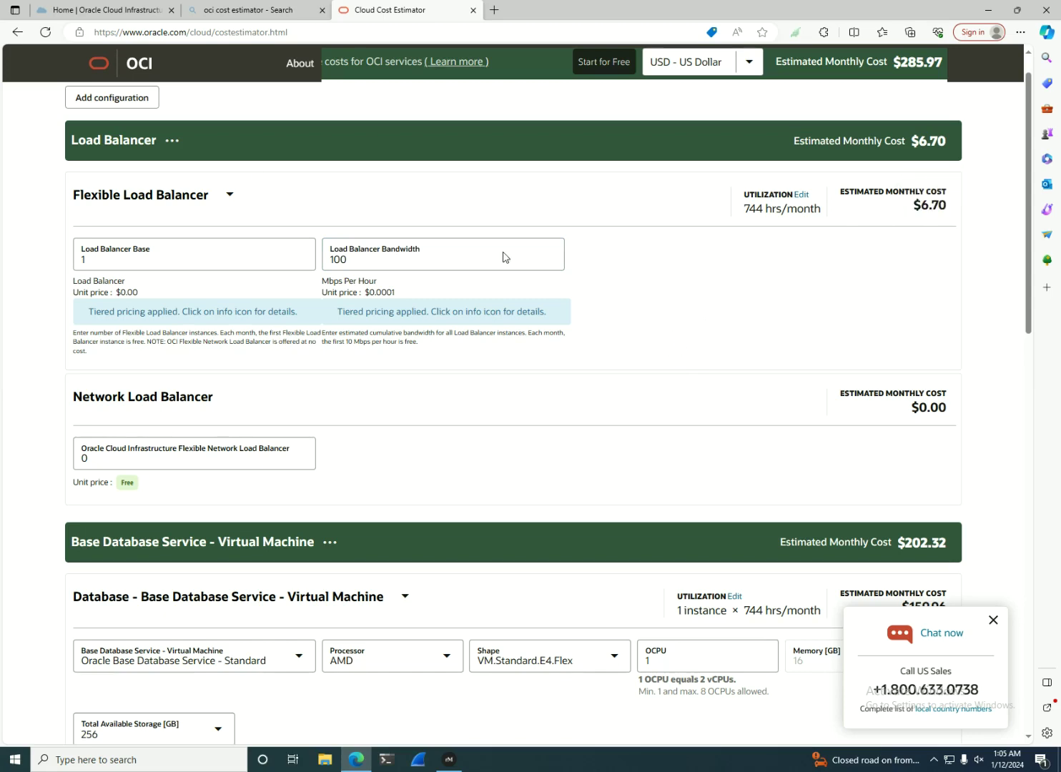
Add a Web Application Firewall (WAF) from the Security category
{"action": "left_click", "coordinate": [135, 100]}
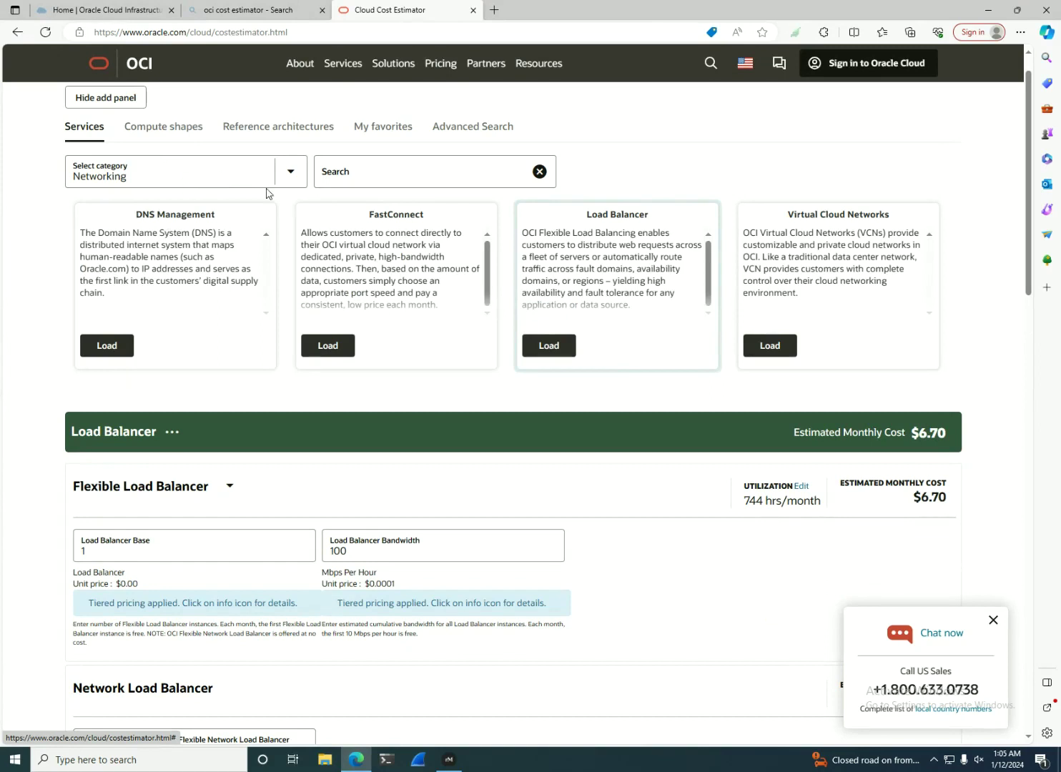
{"action": "left_click", "coordinate": [206, 162]}
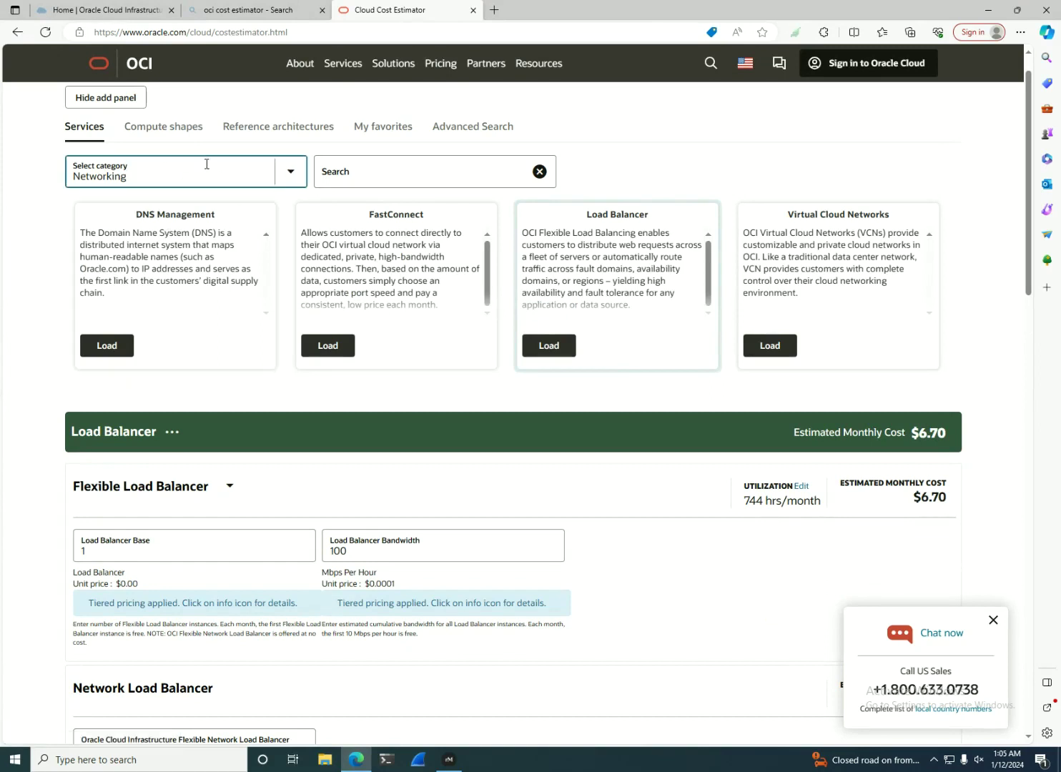
{"action": "left_click", "coordinate": [286, 171]}
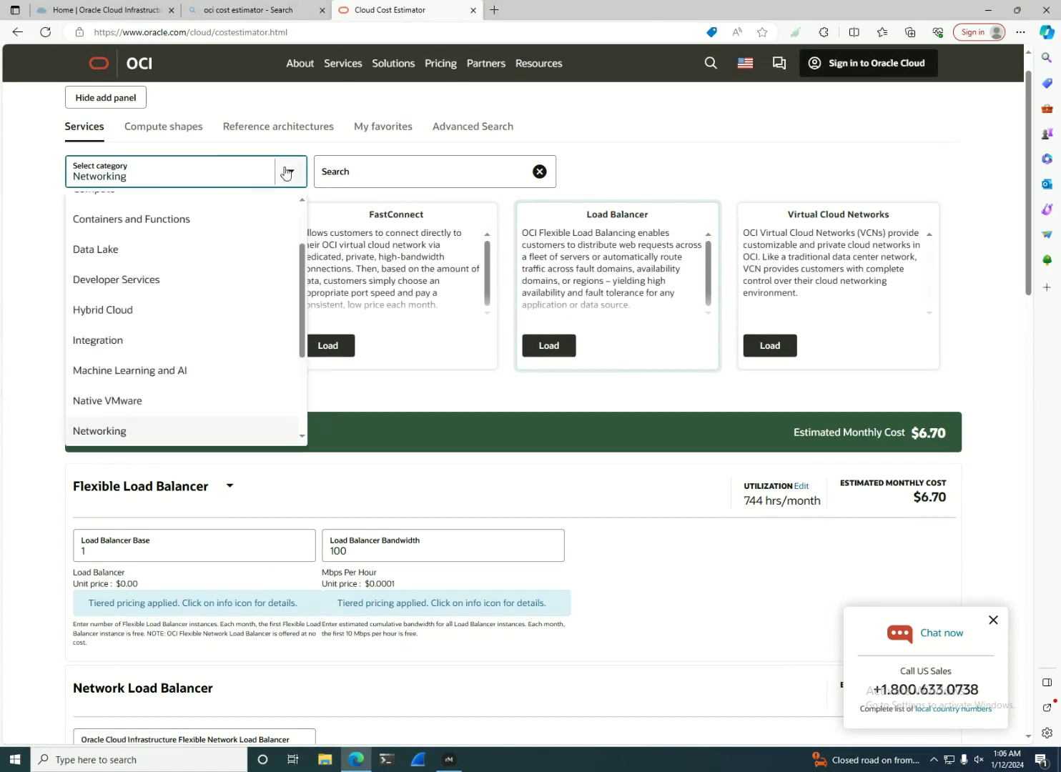
{"action": "scroll", "coordinate": [248, 339], "scroll_direction": "down", "scroll_amount": 3}
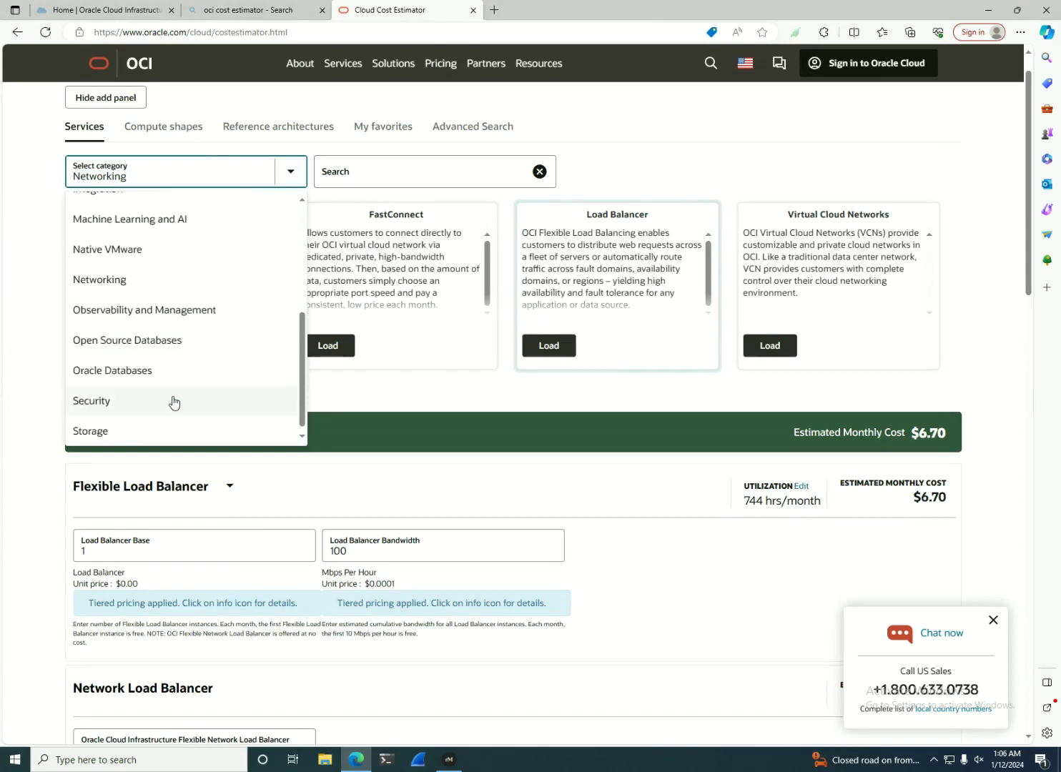
{"action": "left_click", "coordinate": [174, 401]}
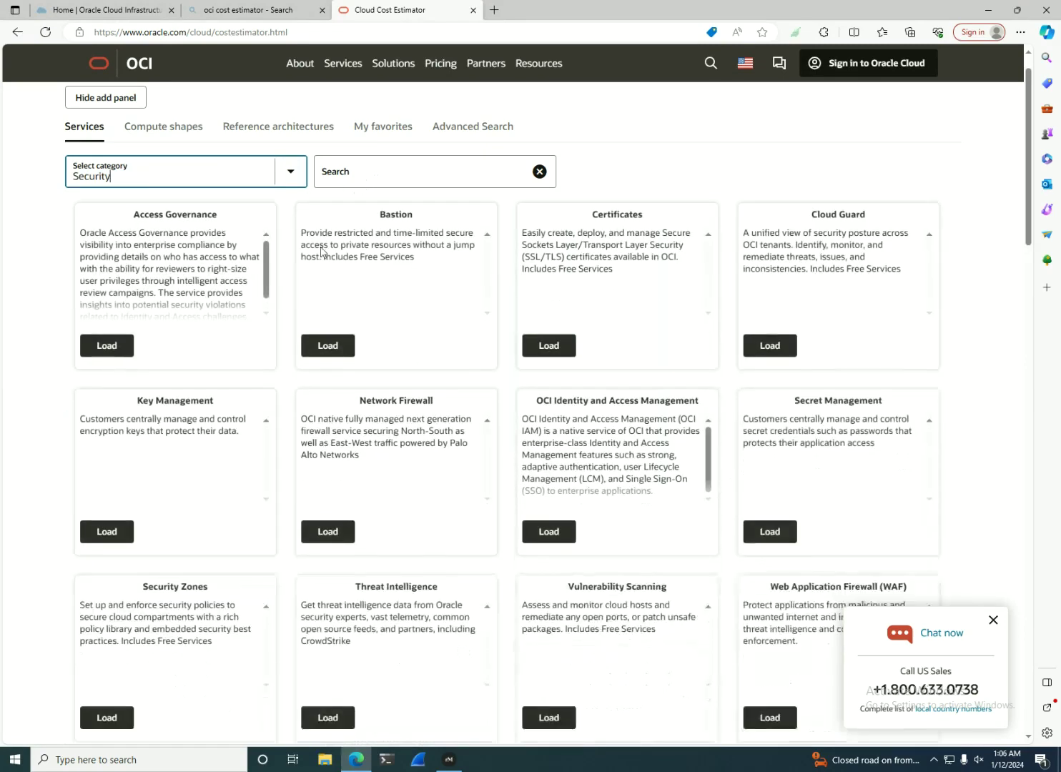
{"action": "scroll", "coordinate": [478, 439], "scroll_direction": "down", "scroll_amount": 2}
{"action": "scroll", "coordinate": [478, 439], "scroll_direction": "down", "scroll_amount": 2}
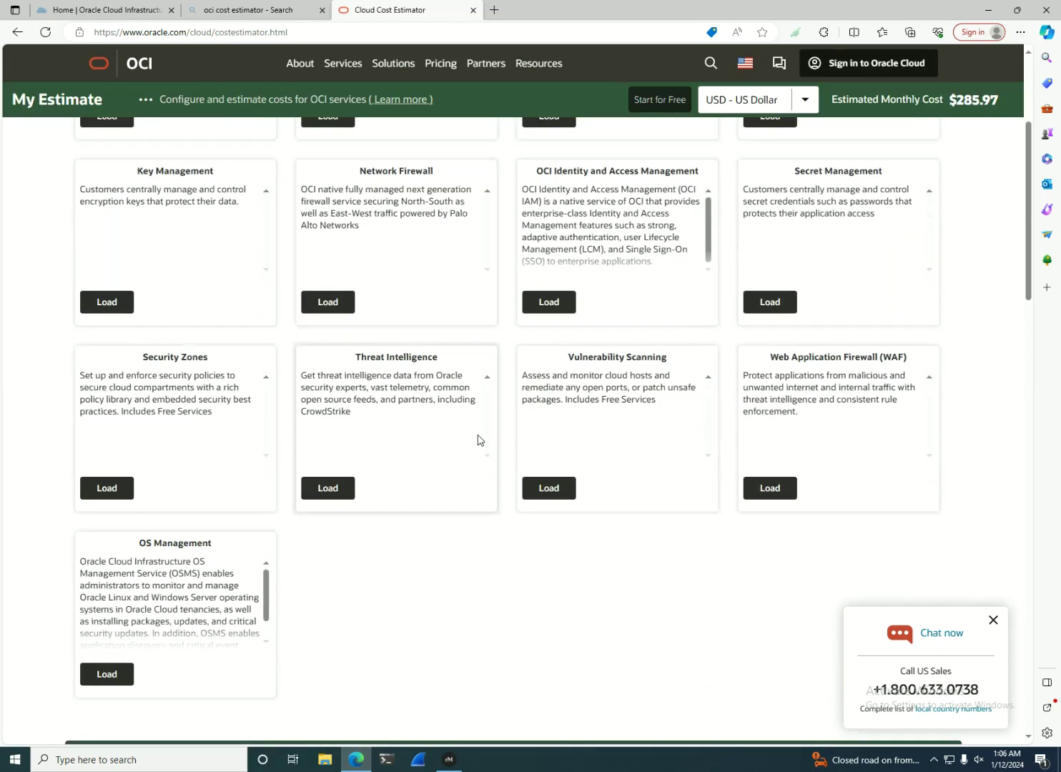
{"action": "left_click", "coordinate": [770, 488]}
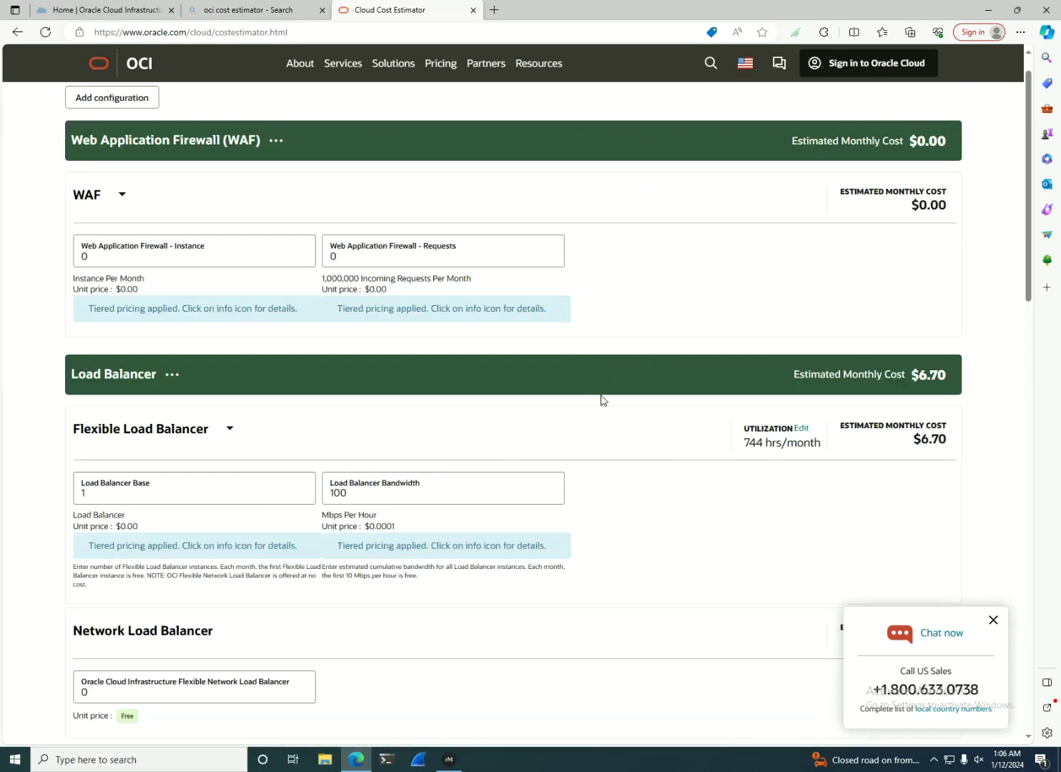
Set the WAF to 2 instances at $5.00 each, with requests initially 2
{"action": "left_click", "coordinate": [203, 253]}
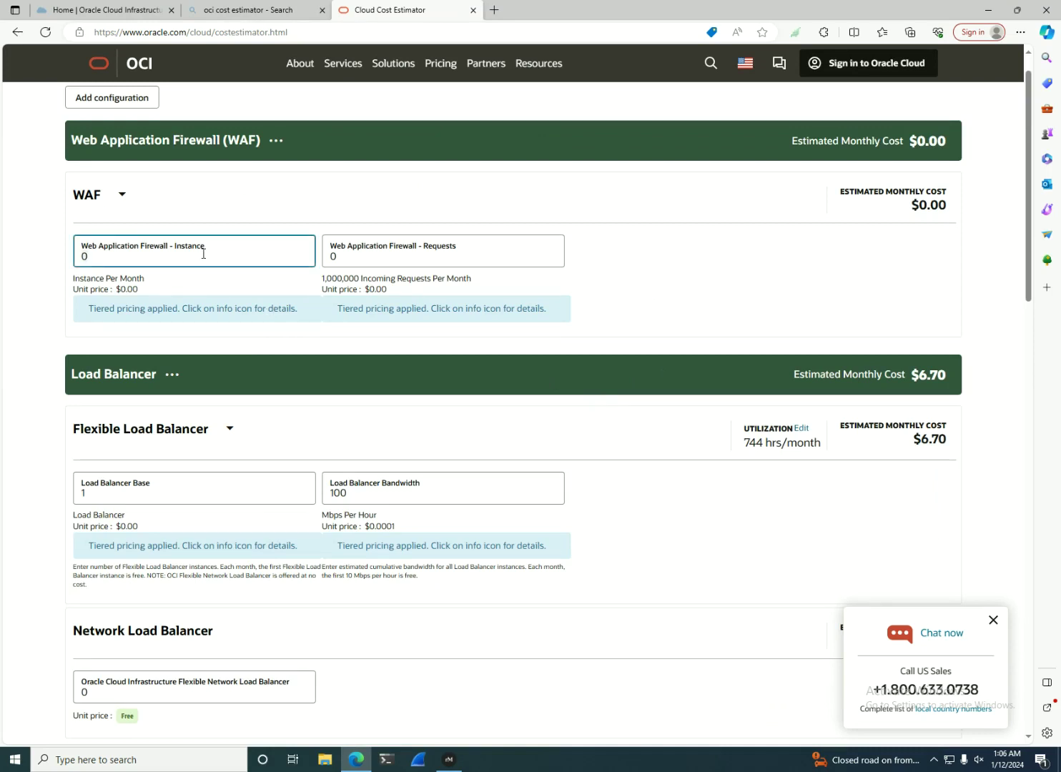
{"action": "key", "text": "BackSpace"}
{"action": "type", "text": "1"}
{"action": "left_click", "coordinate": [676, 264]}
{"action": "left_click", "coordinate": [467, 257]}
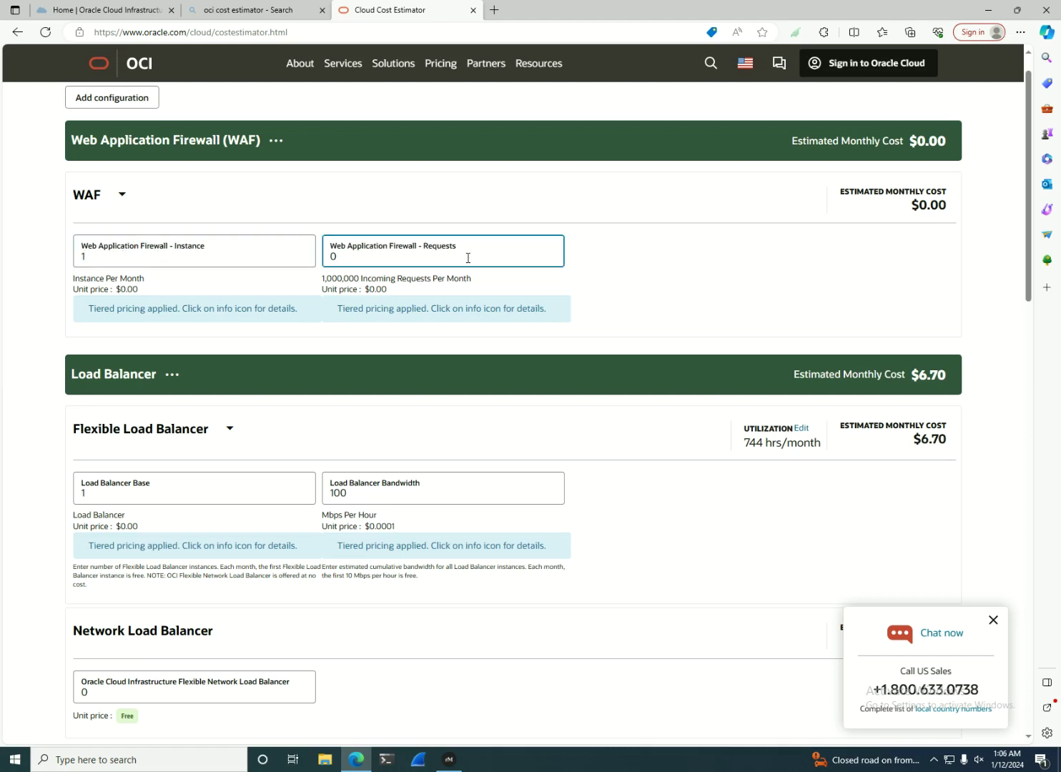
{"action": "type", "text": "2"}
{"action": "left_click", "coordinate": [657, 276]}
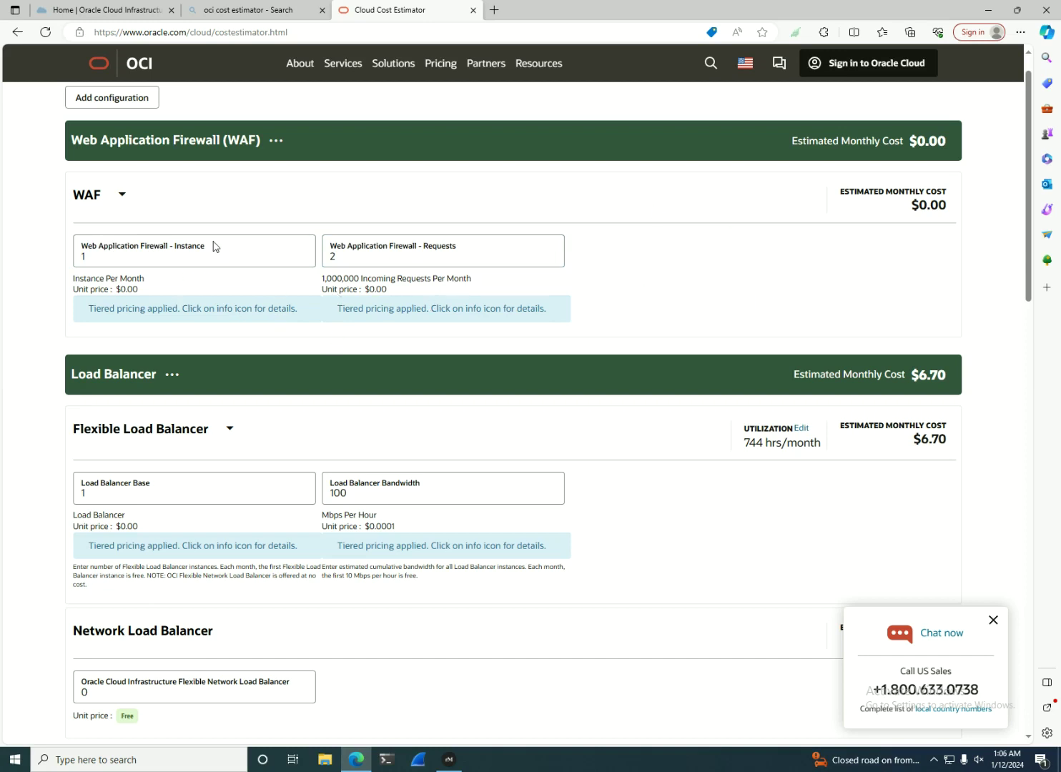
{"action": "left_click", "coordinate": [150, 256]}
{"action": "key", "text": "BackSpace"}
{"action": "type", "text": "2"}
{"action": "left_click", "coordinate": [213, 303]}
{"action": "left_click_drag", "start_coordinate": [138, 288], "coordinate": [116, 286]}
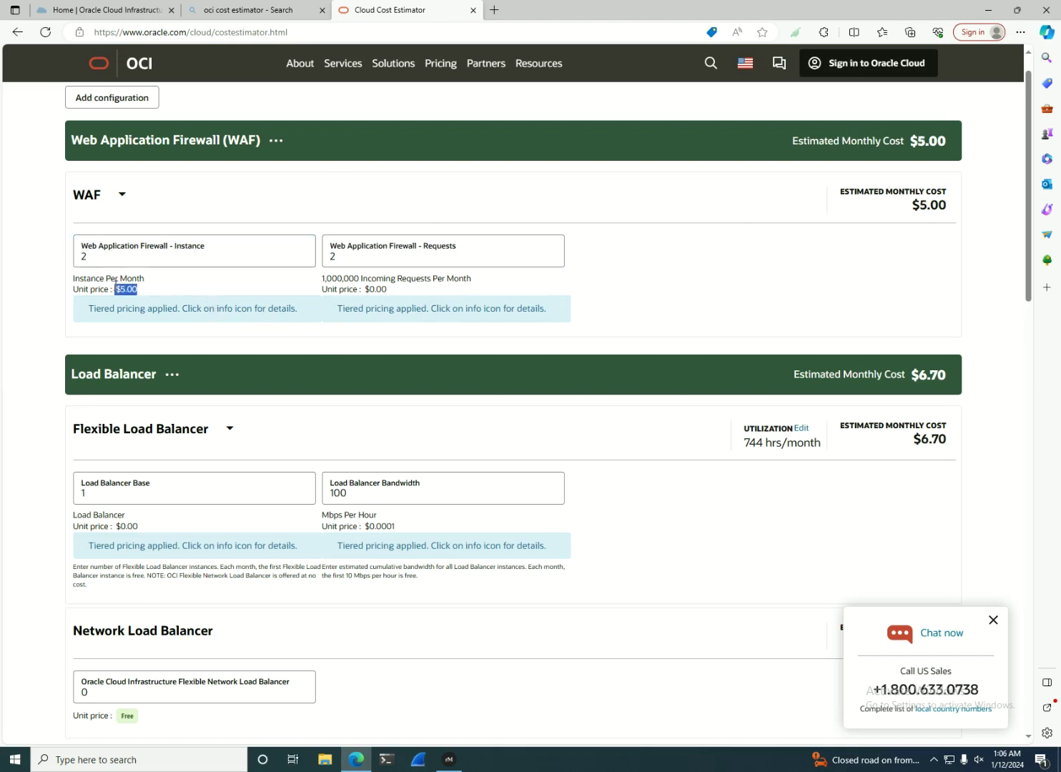
{"action": "left_click", "coordinate": [675, 294]}
Adjust WAF requests through 3, 4 and 10 to 20, giving an $11.00 monthly cost
{"action": "left_click", "coordinate": [404, 262]}
{"action": "key", "text": "BackSpace"}
{"action": "type", "text": "3"}
{"action": "left_click", "coordinate": [632, 289]}
{"action": "left_click", "coordinate": [433, 258]}
{"action": "key", "text": "BackSpace"}
{"action": "type", "text": "4"}
{"action": "left_click", "coordinate": [646, 282]}
{"action": "left_click", "coordinate": [459, 258]}
{"action": "key", "text": "BackSpace"}
{"action": "type", "text": "10"}
{"action": "left_click", "coordinate": [675, 309]}
{"action": "left_click", "coordinate": [428, 261]}
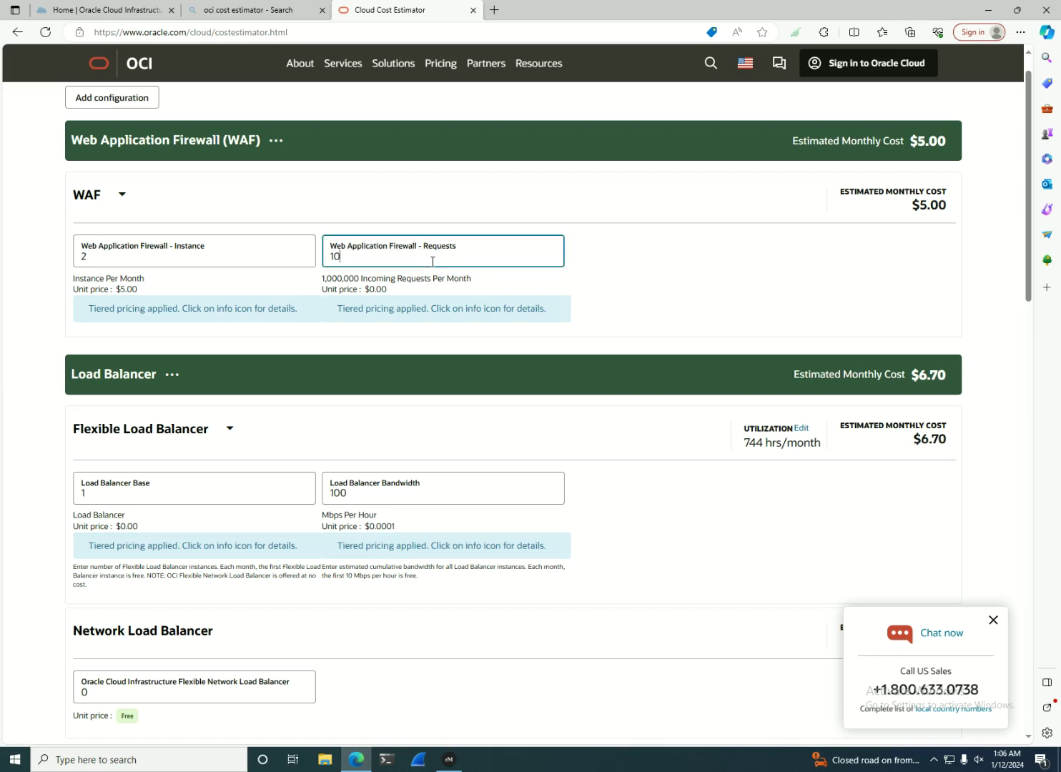
{"action": "type", "text": "0"}
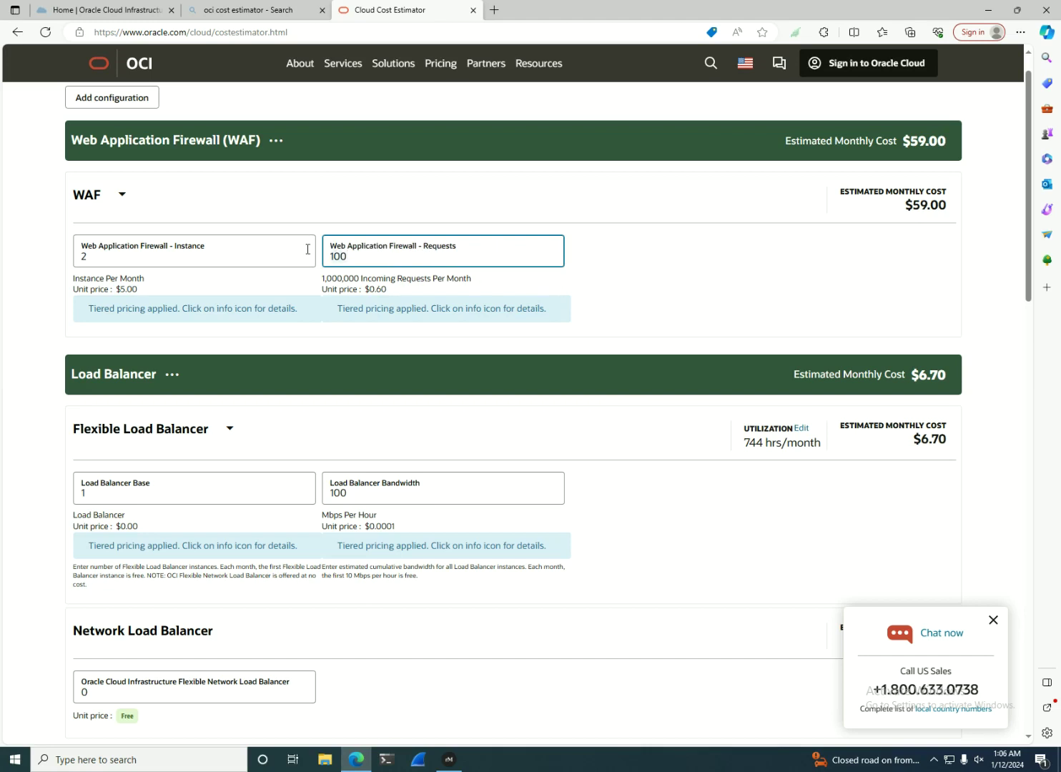
{"action": "key", "text": "BackSpace"}
{"action": "key", "text": "BackSpace"}
{"action": "key", "text": "BackSpace"}
{"action": "type", "text": "20"}
{"action": "left_click", "coordinate": [681, 273]}
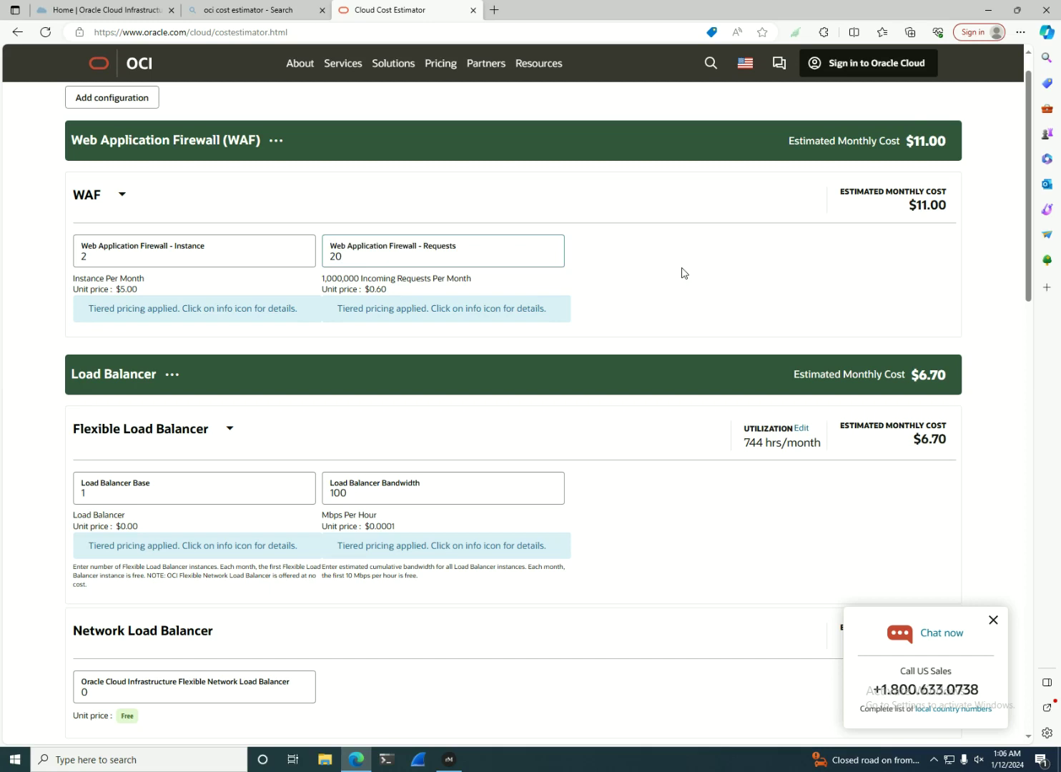
{"action": "left_click", "coordinate": [343, 256]}
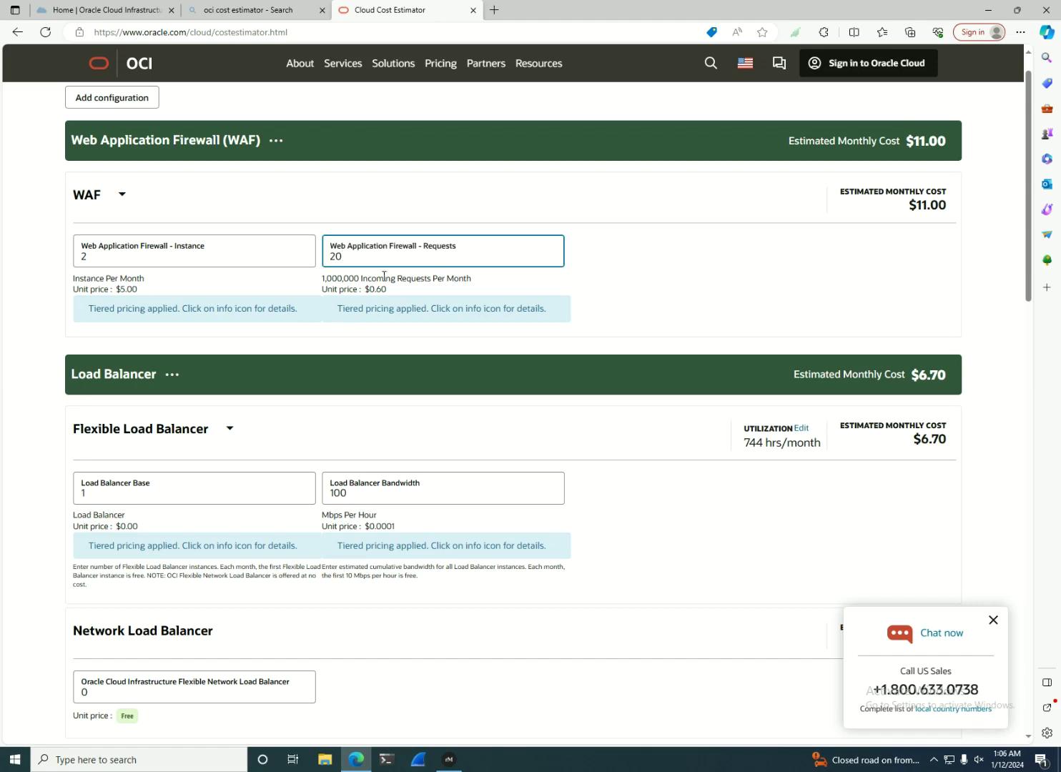
{"action": "left_click_drag", "start_coordinate": [938, 209], "coordinate": [857, 230]}
{"action": "left_click", "coordinate": [800, 279]}
{"action": "scroll", "coordinate": [783, 294], "scroll_direction": "up", "scroll_amount": 1}
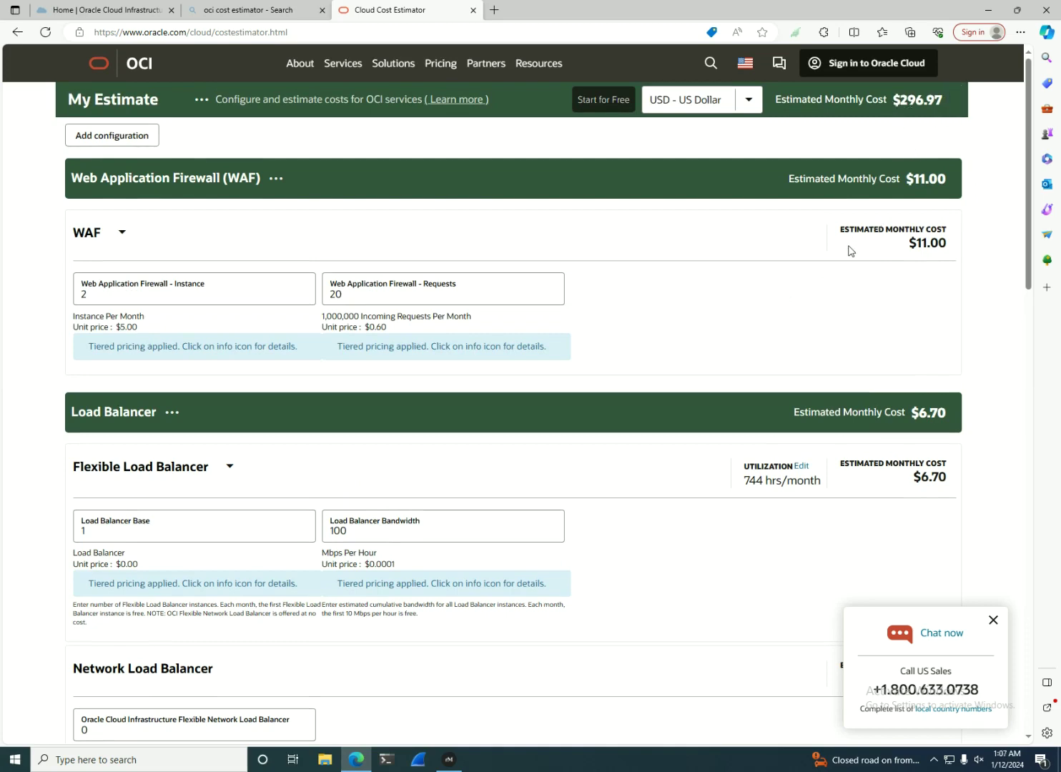
{"action": "scroll", "coordinate": [739, 293], "scroll_direction": "down", "scroll_amount": 8}
{"action": "scroll", "coordinate": [739, 294], "scroll_direction": "up", "scroll_amount": 8}
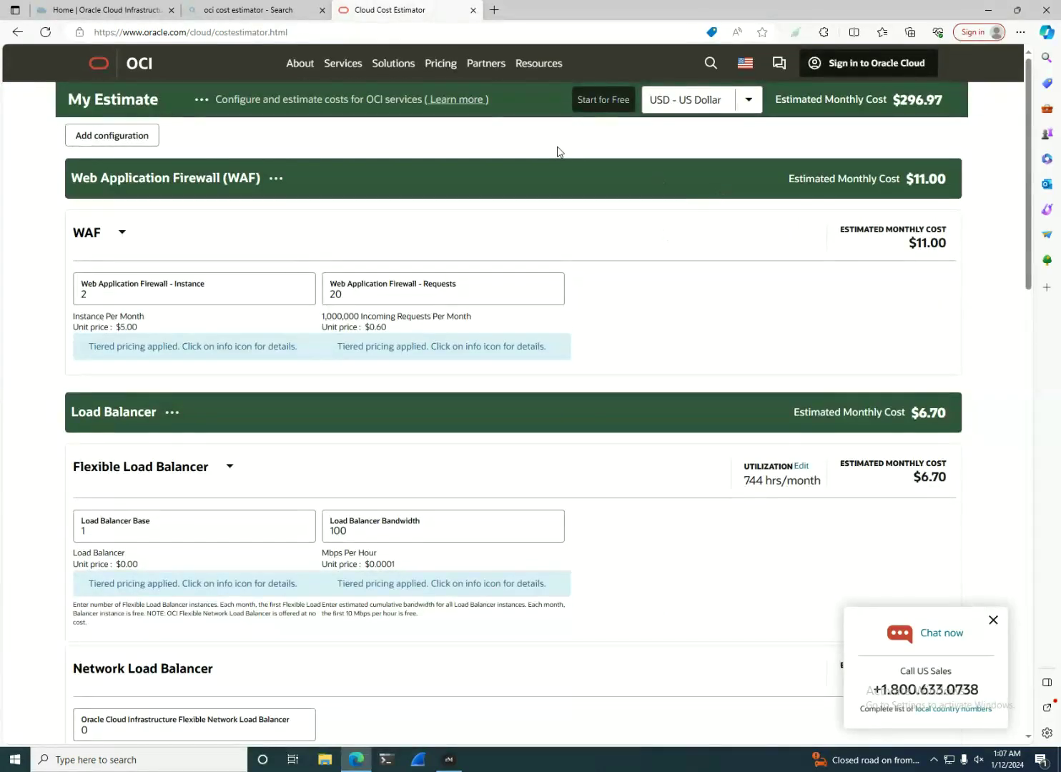